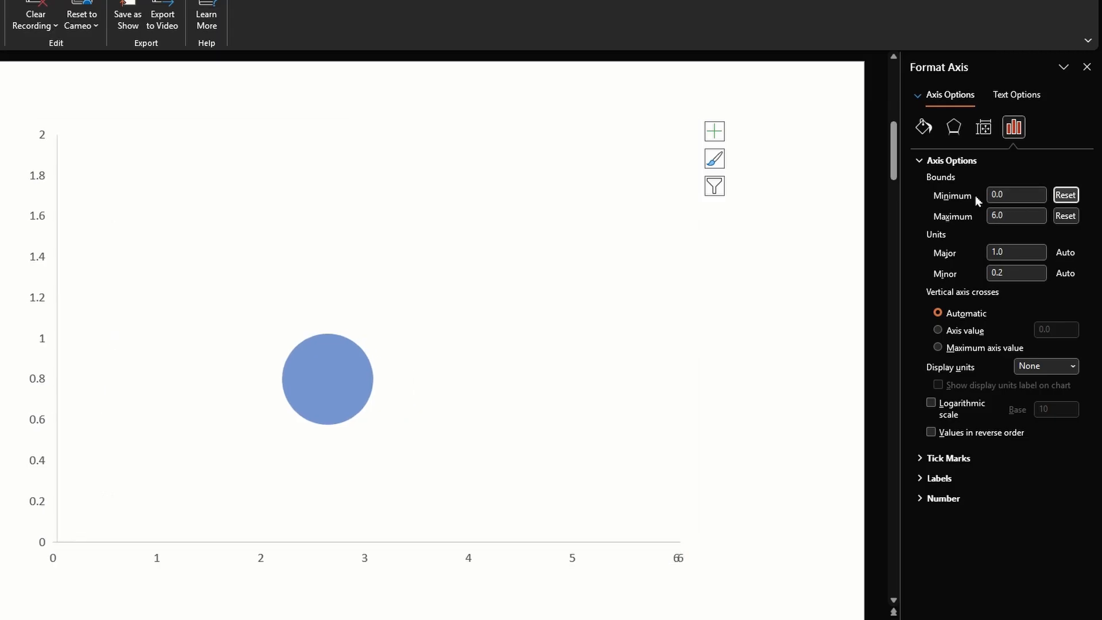
Open the bubble chart's data for editing and set all three Y-values in B2:B4 to 1
right_click(426, 361)
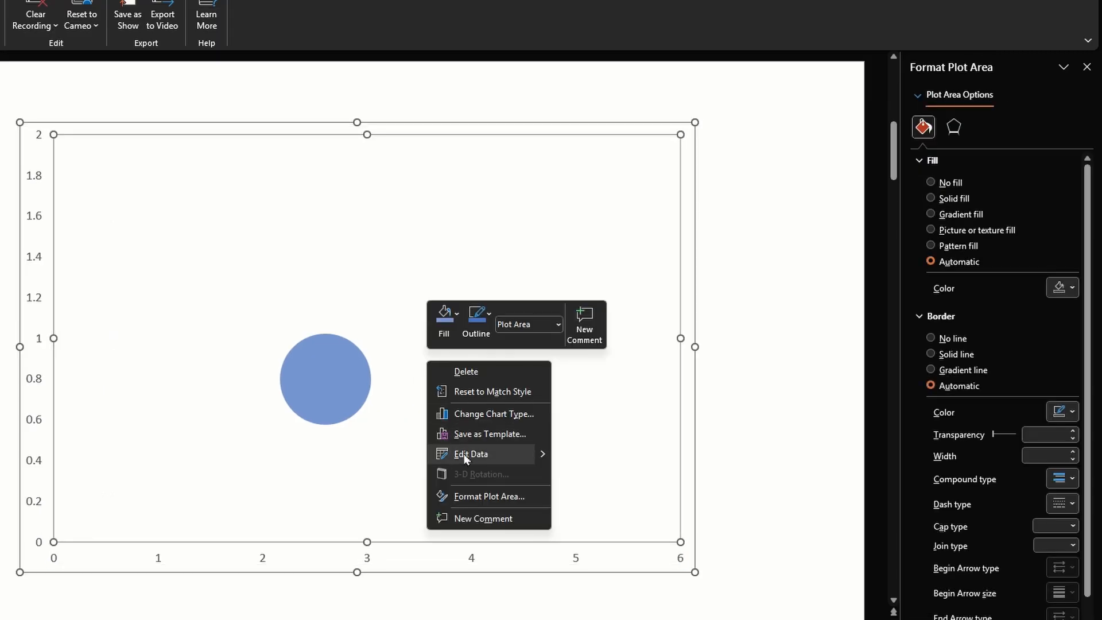
click(464, 454)
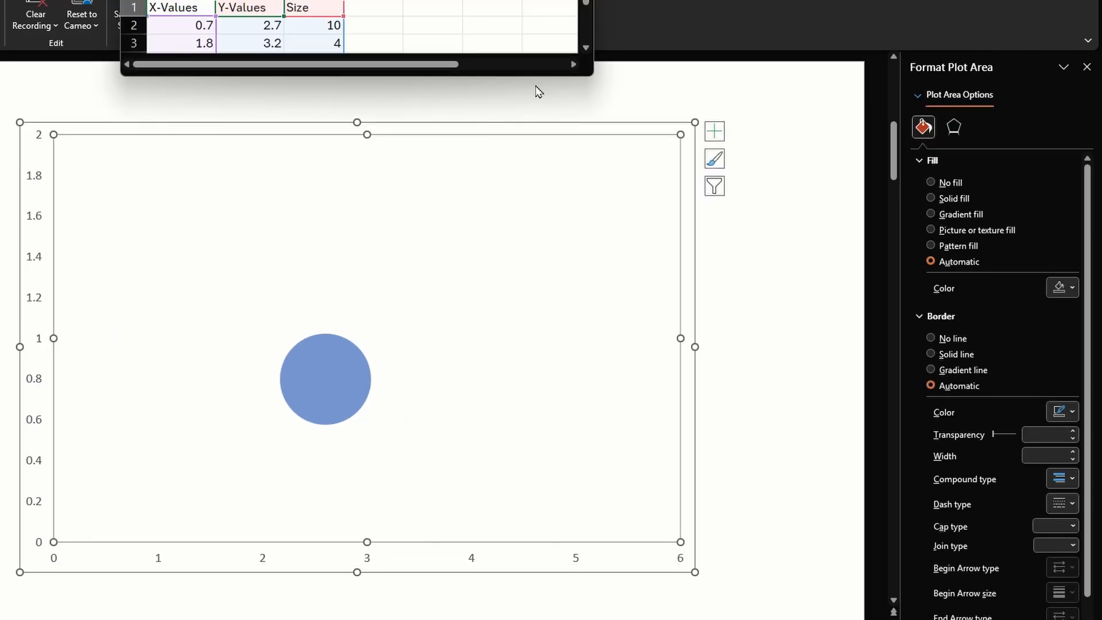
drag(436, 0, 513, 159)
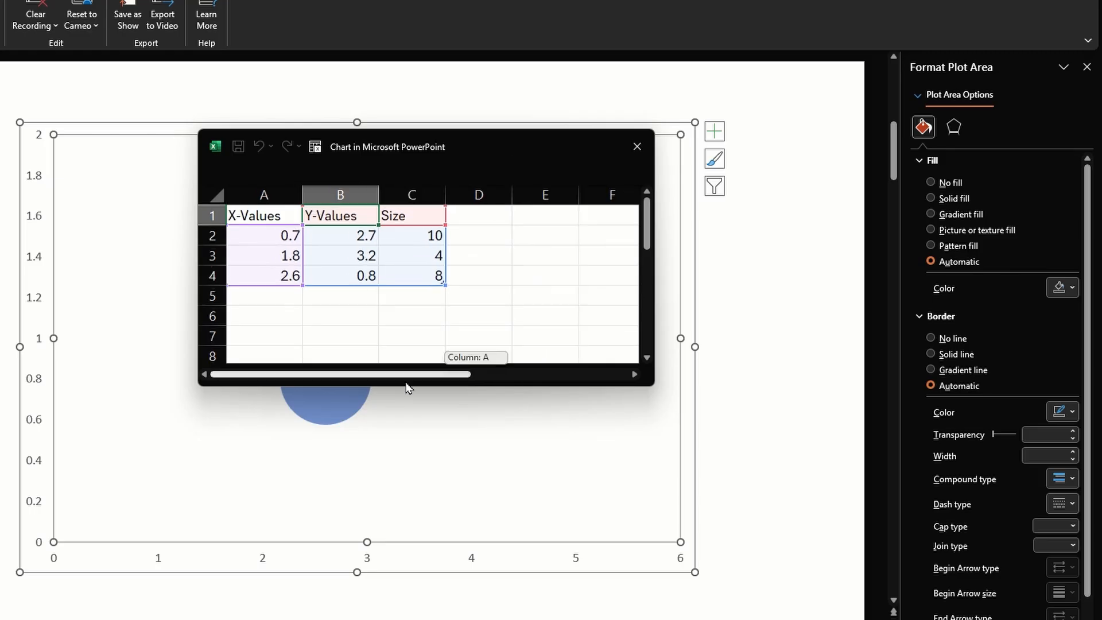
click(353, 236)
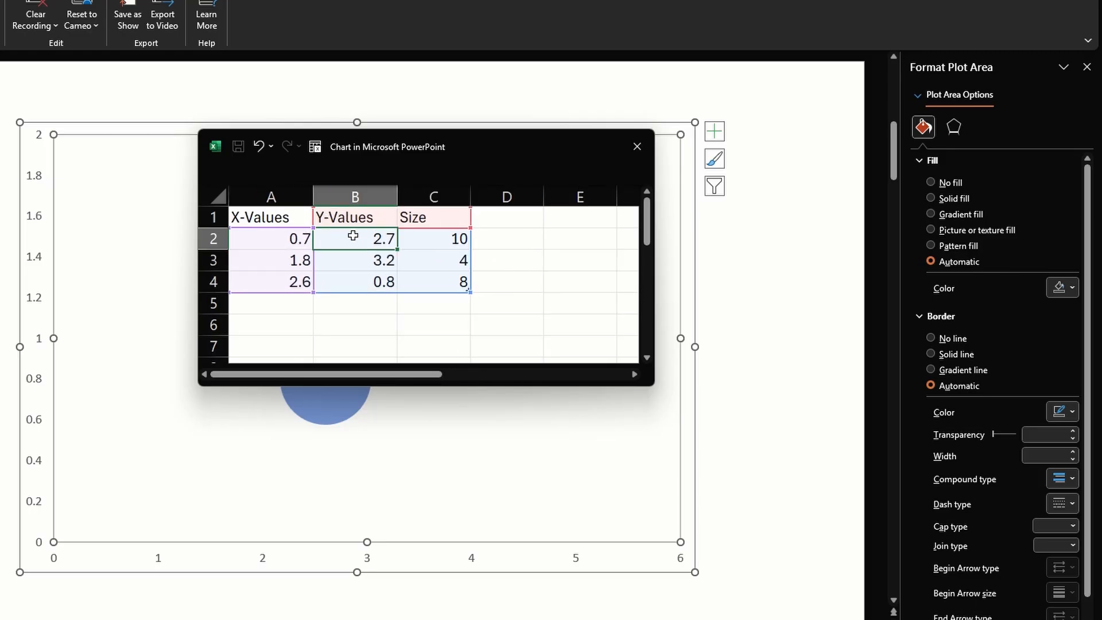
text(1)
key(Return)
text(1)
key(Return)
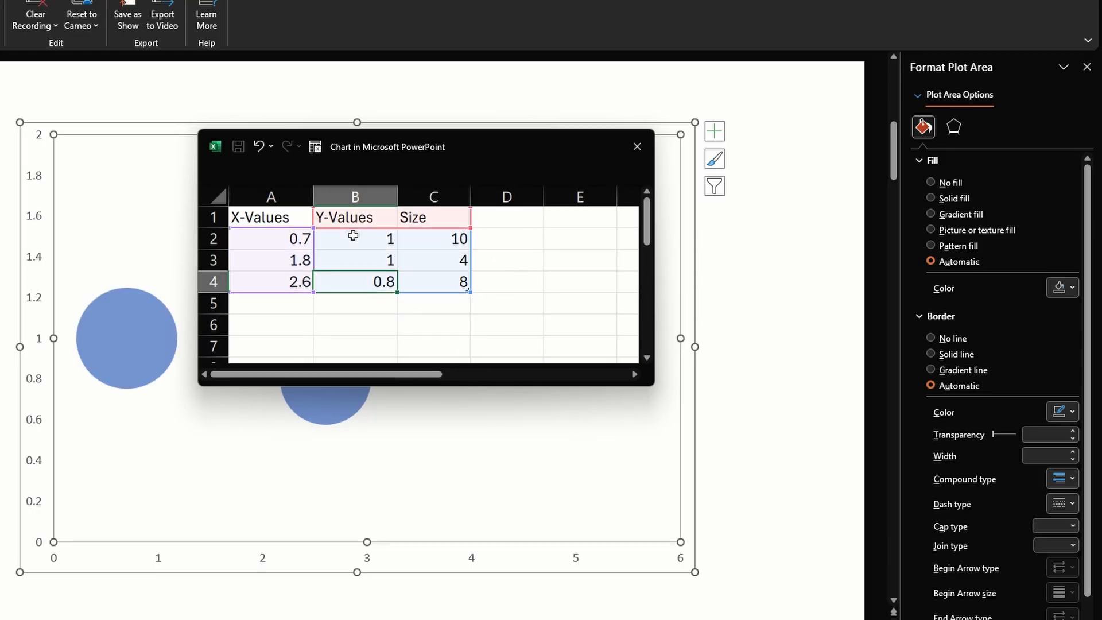
text(1)
key(Return)
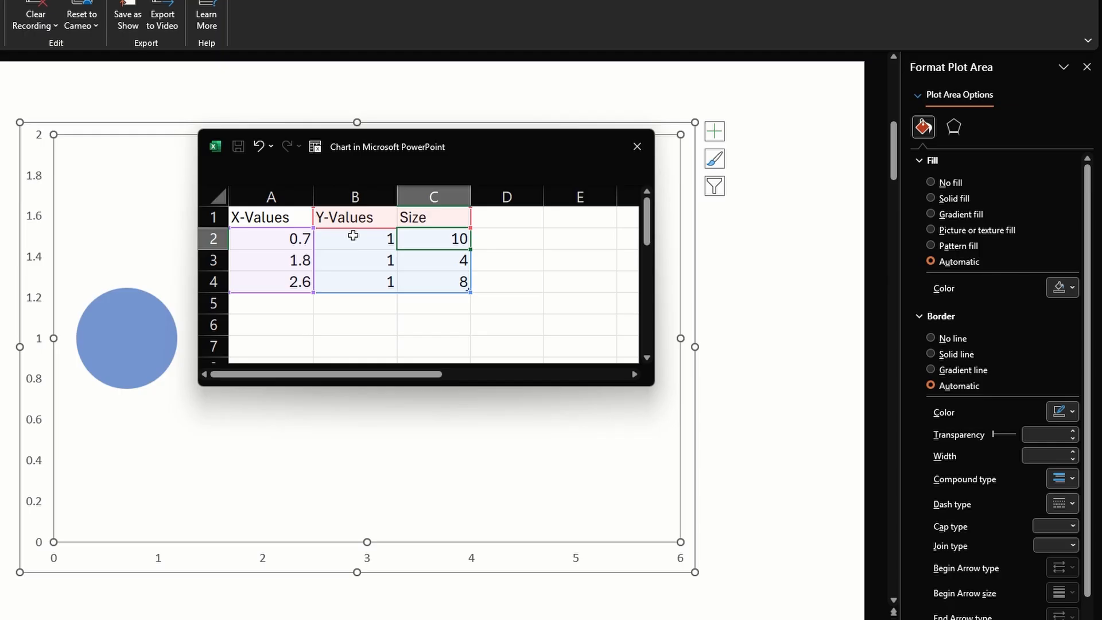
Set all three bubble sizes in C2:C4 to 10
text(10)
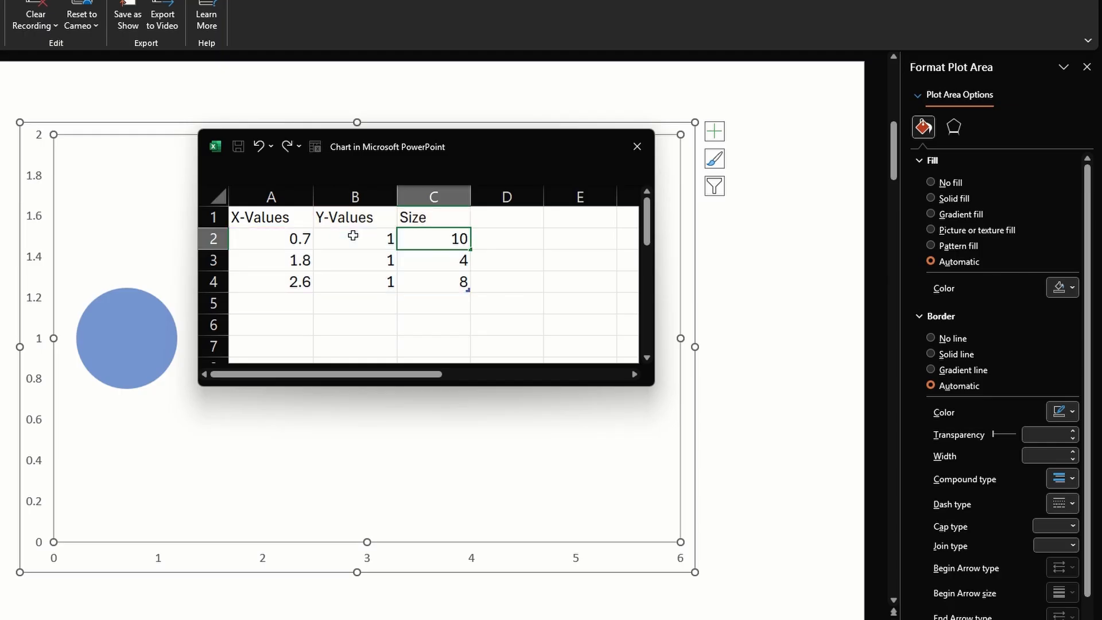
key(Return)
text(10)
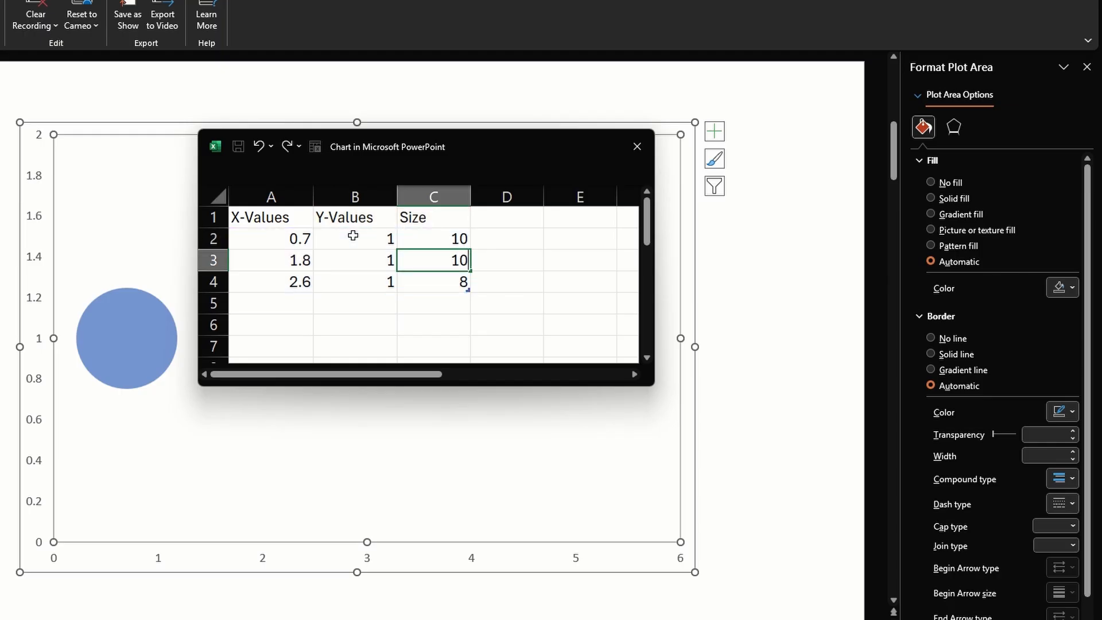
key(Return)
text(10)
key(Return)
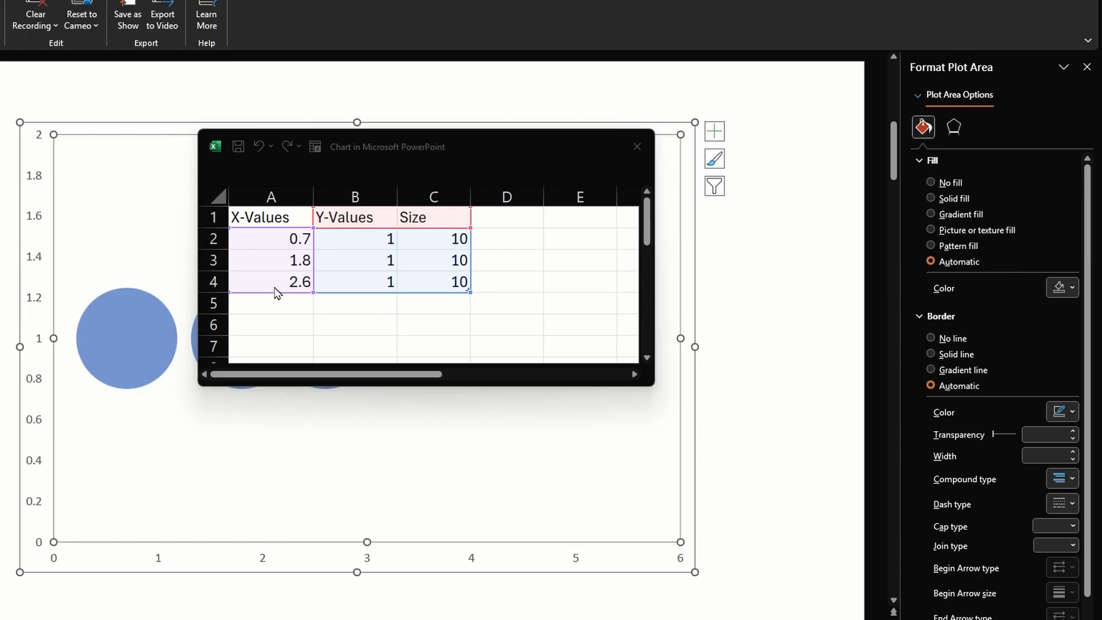
Enlarge the data sheet window and enter the label "Enter a value below" in cell F2
click(275, 238)
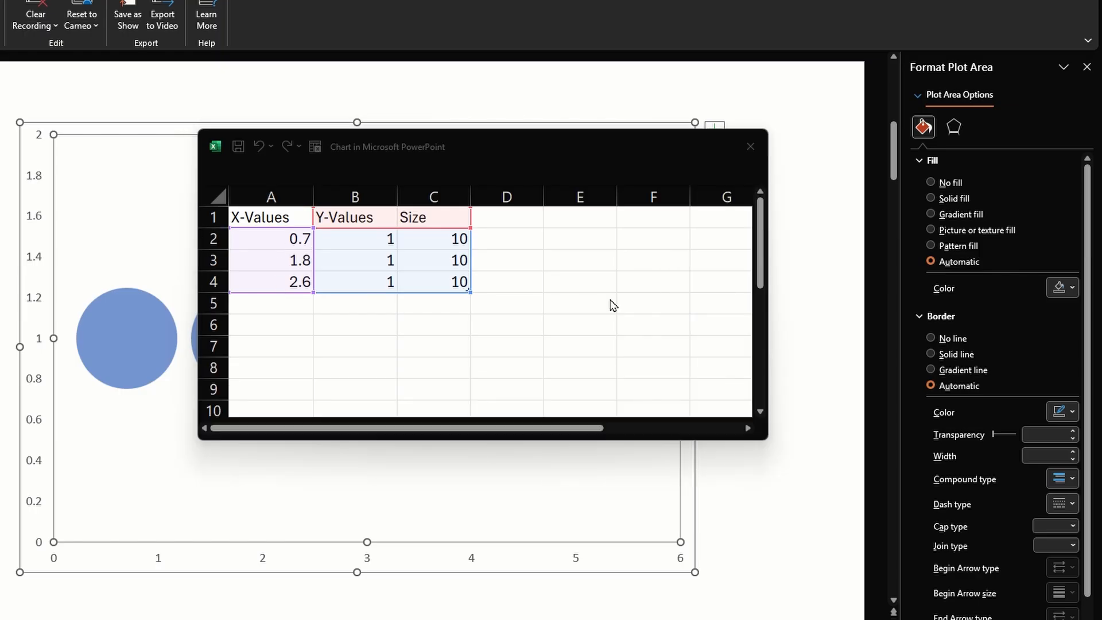
click(629, 260)
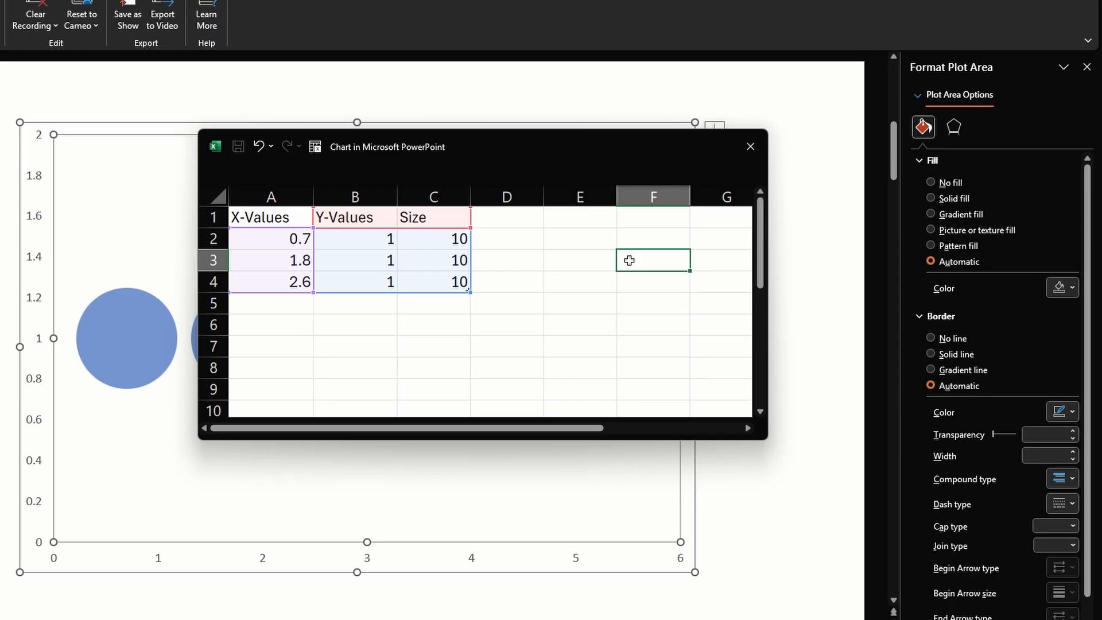
key(Up)
text(E)
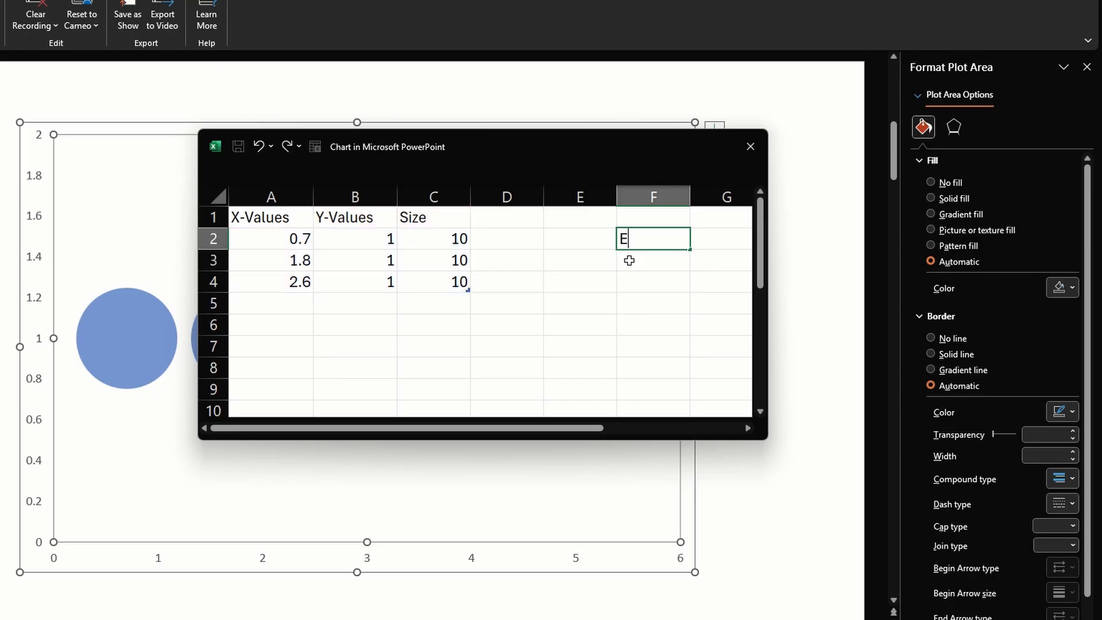
text(nter a value below)
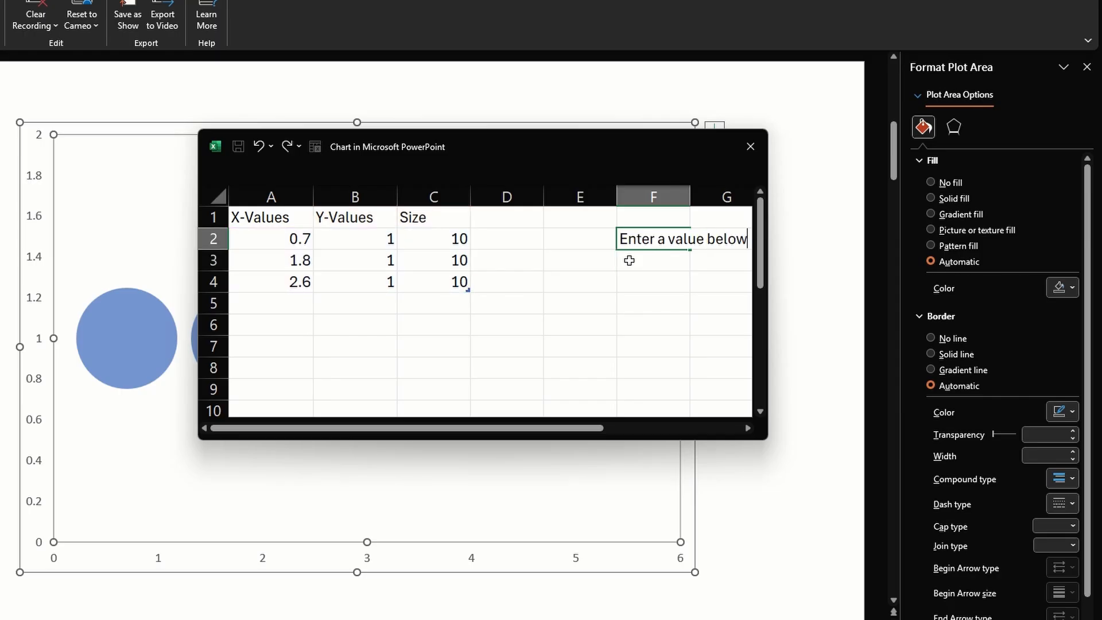
key(Return)
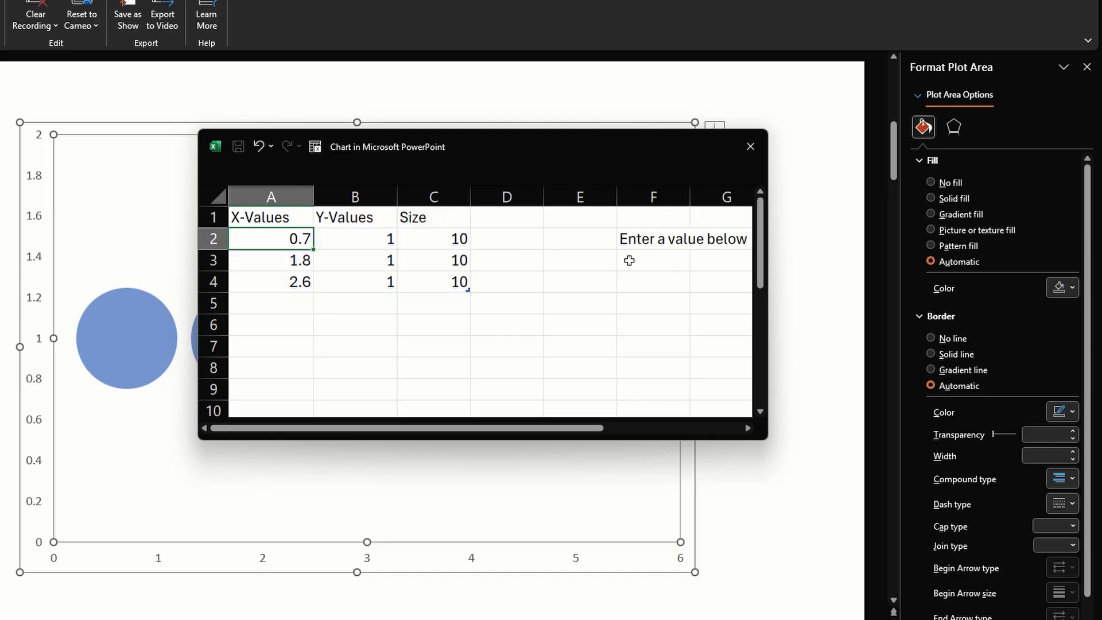
Clear the X-values in A2:A4 and enter the formula =IF(F3>=0%,IF(F3<=35%,1,-1),-1) in A2
key(shift+Down)
key(shift+Down)
key(Delete)
click(265, 237)
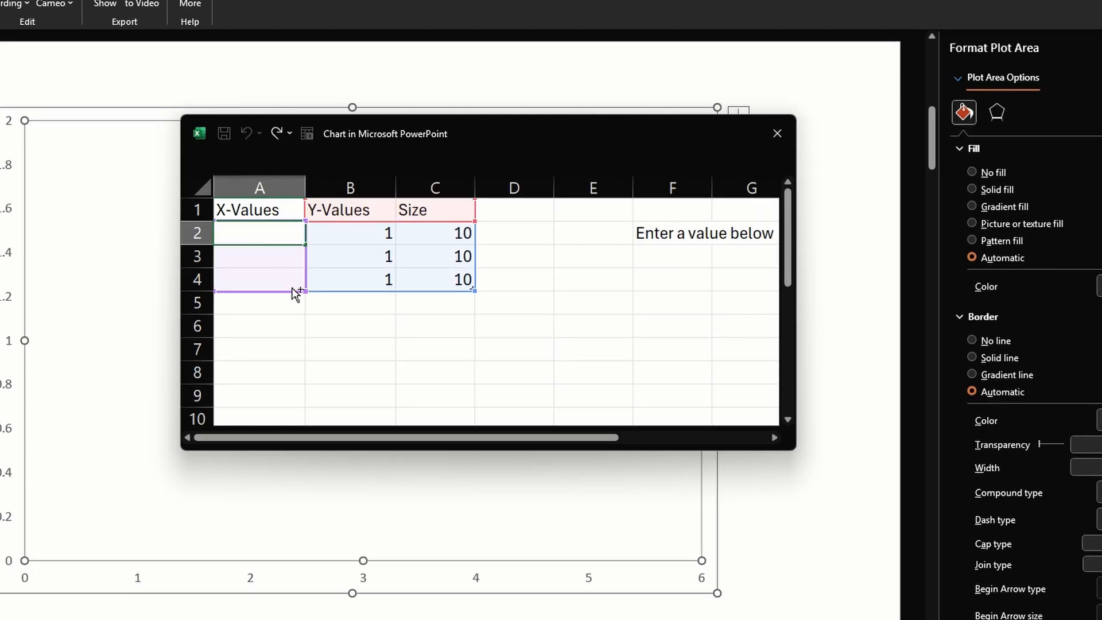
text(=IF(F3>=0%,IF(F3<=35%,1,-1),-1))
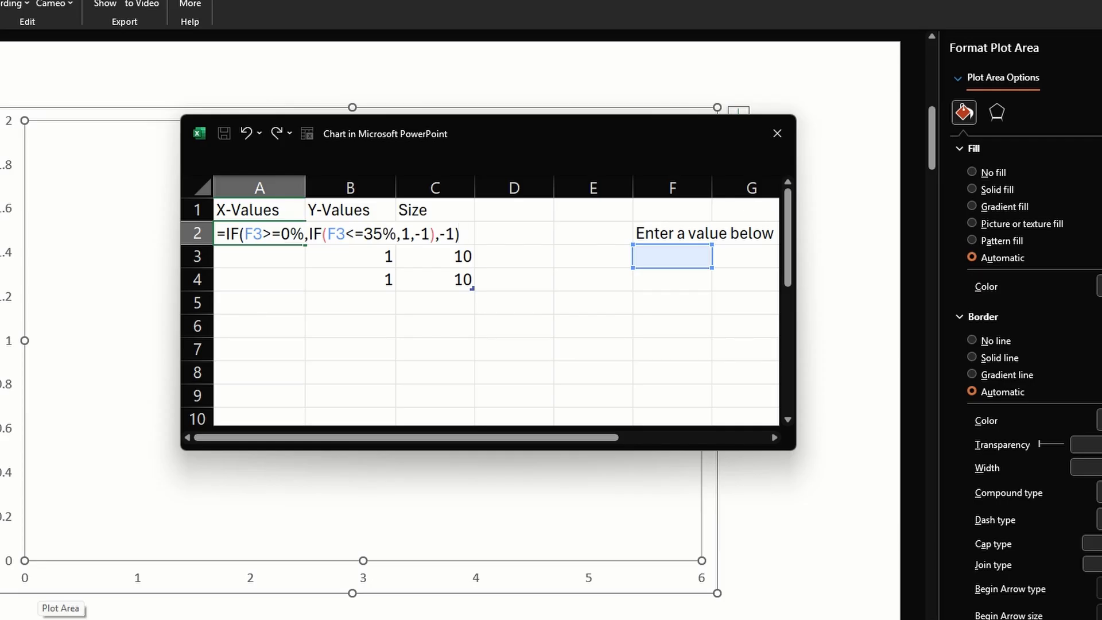
key(Tab)
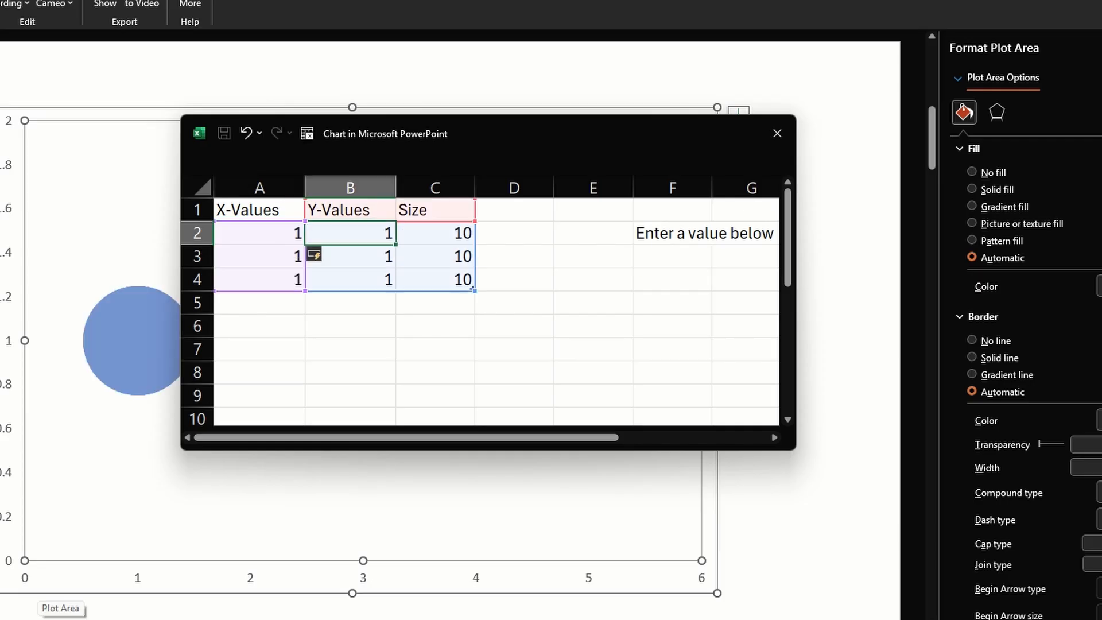
Clear the autofilled X-values from cells A3 and A4
click(259, 261)
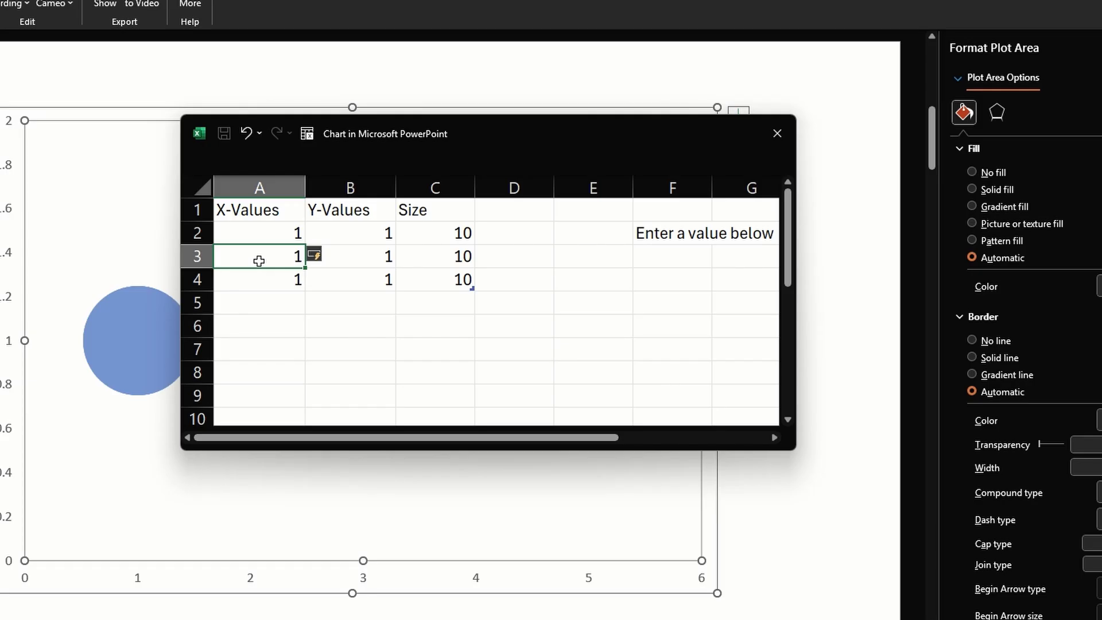
key(shift+Down)
key(Delete)
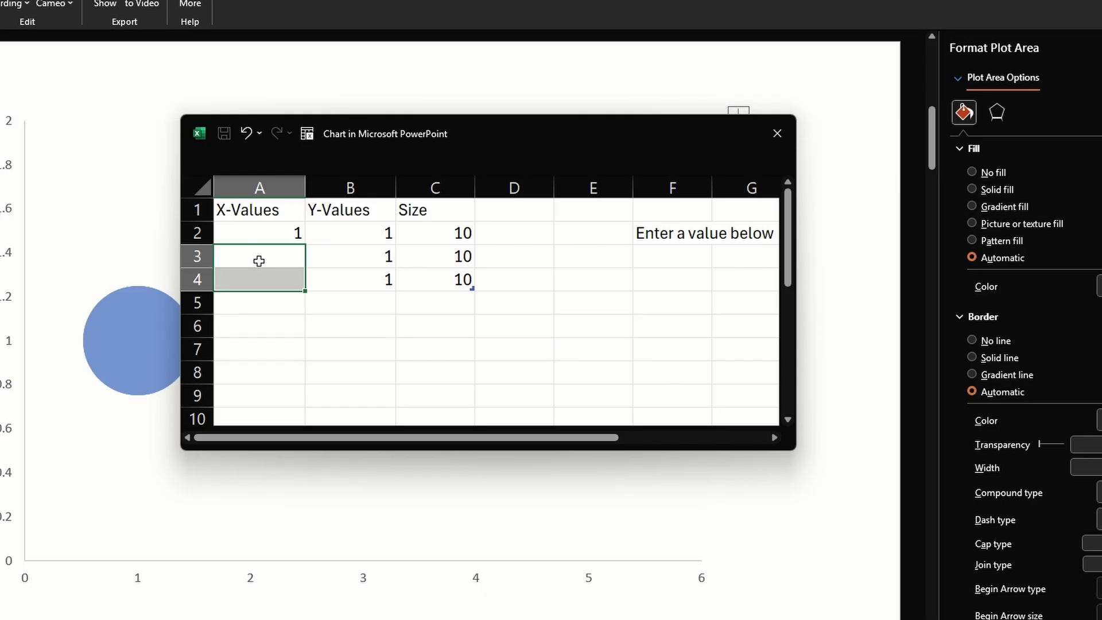
click(259, 261)
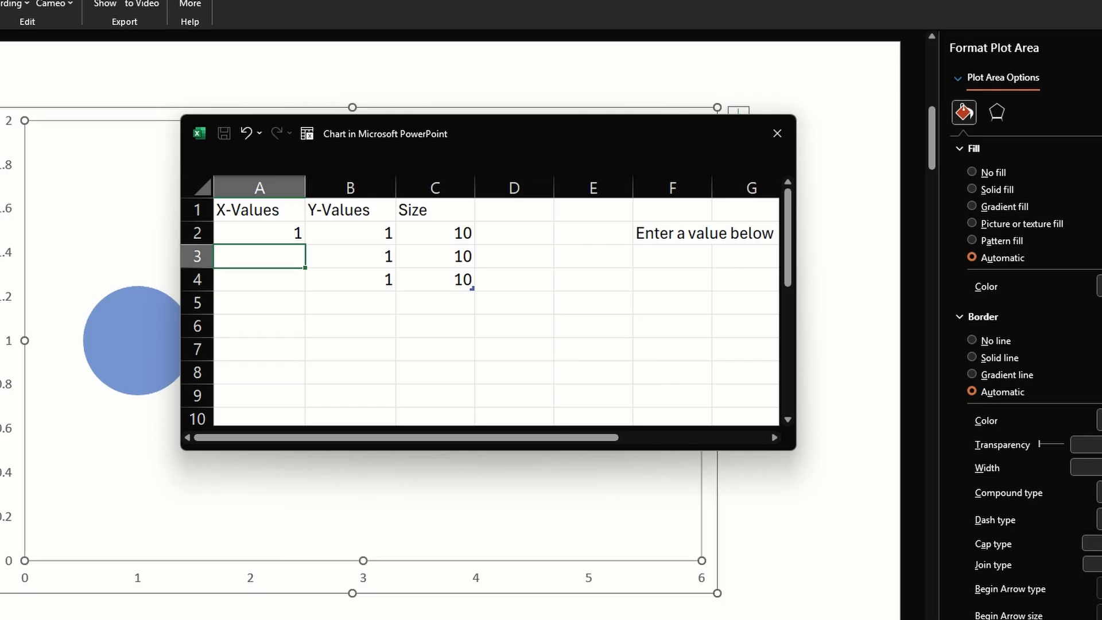
Paste the formula =IF(F3>35%,IF(F3<=75%,3,-1),-1) into cell A3
key(alt+Tab)
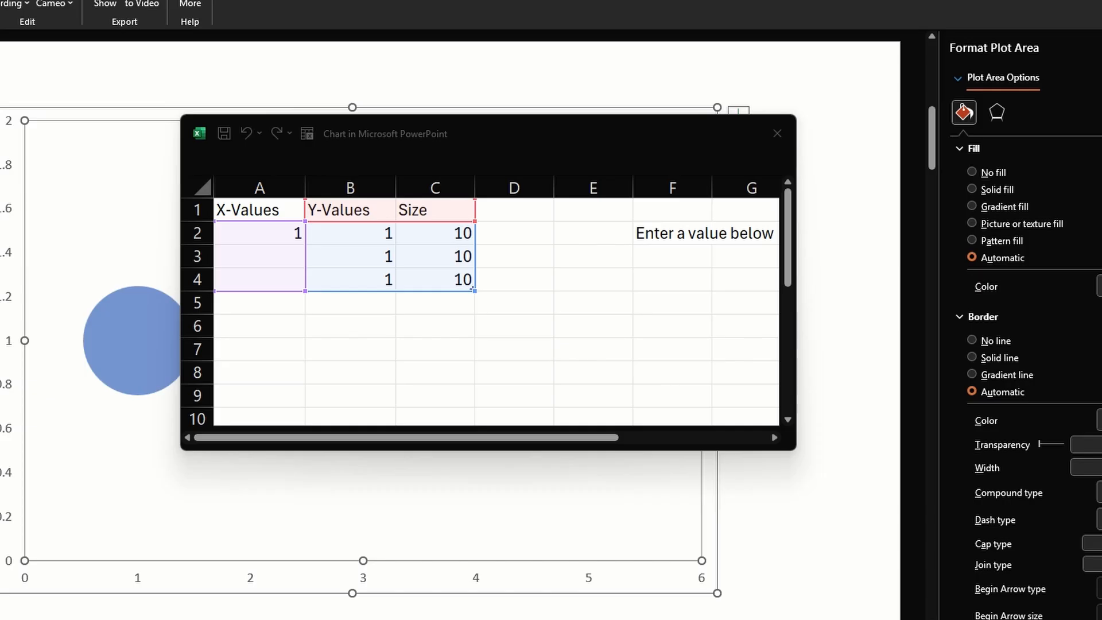
click(283, 251)
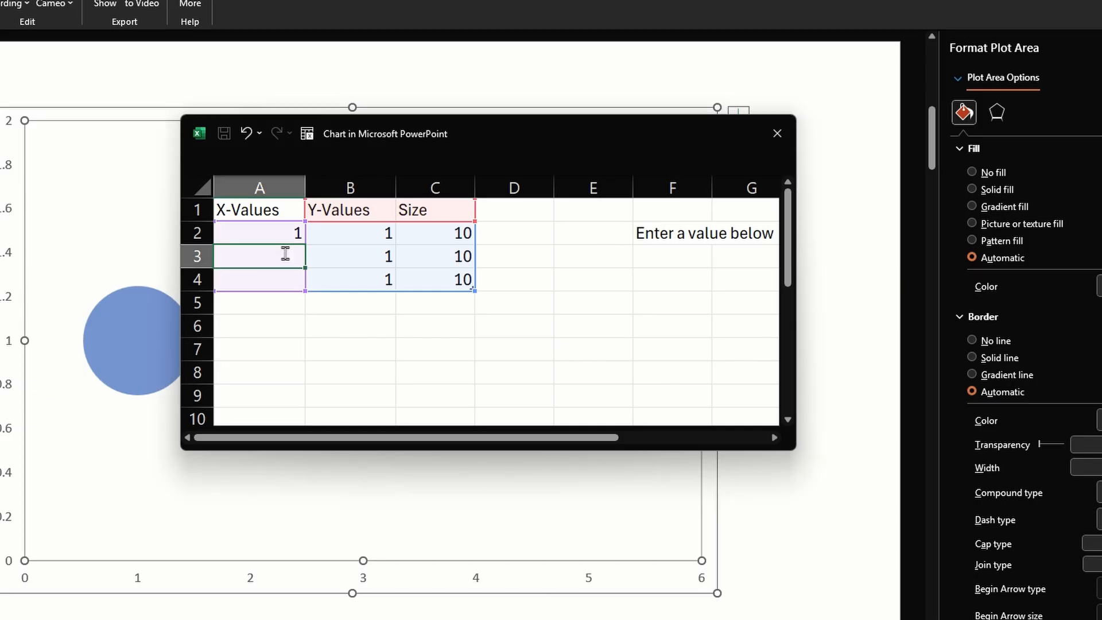
double_click(286, 253)
text(=IF(F3>35%,IF(F3<=75%,3,-1),-1))
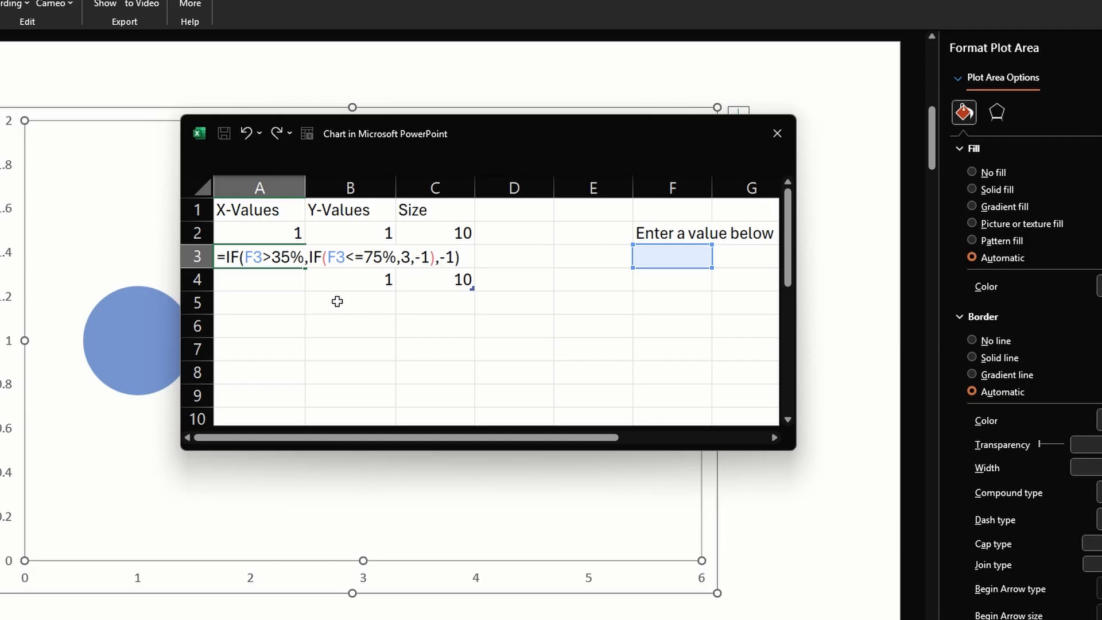
Paste the formula =IF(F3>75%,IF(F3<=100%,5,-1),-1) into cell A4
double_click(284, 280)
text(=IF(F3>75%,IF(F3<=100%,5,-1),-1))
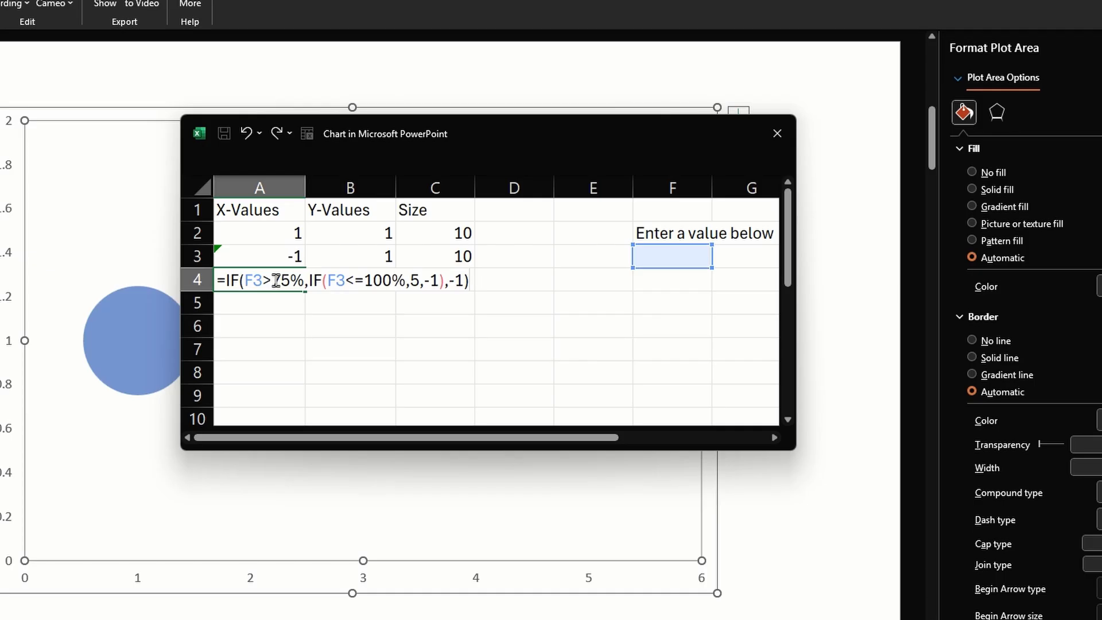
click(374, 276)
Enter 1% as the input value in cell F3
click(672, 256)
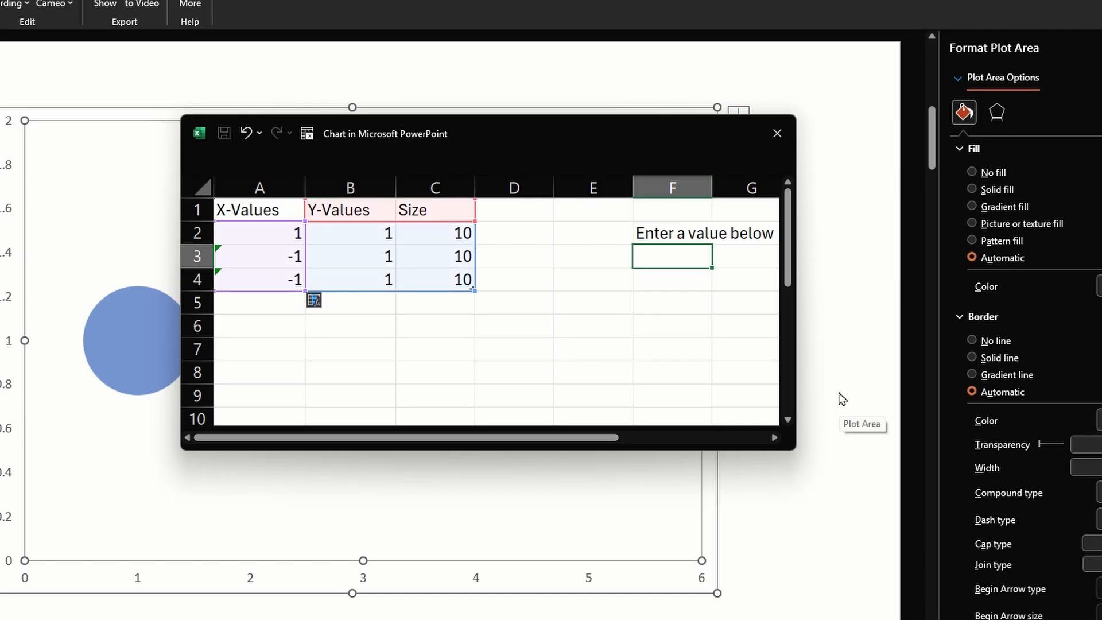
text(1)
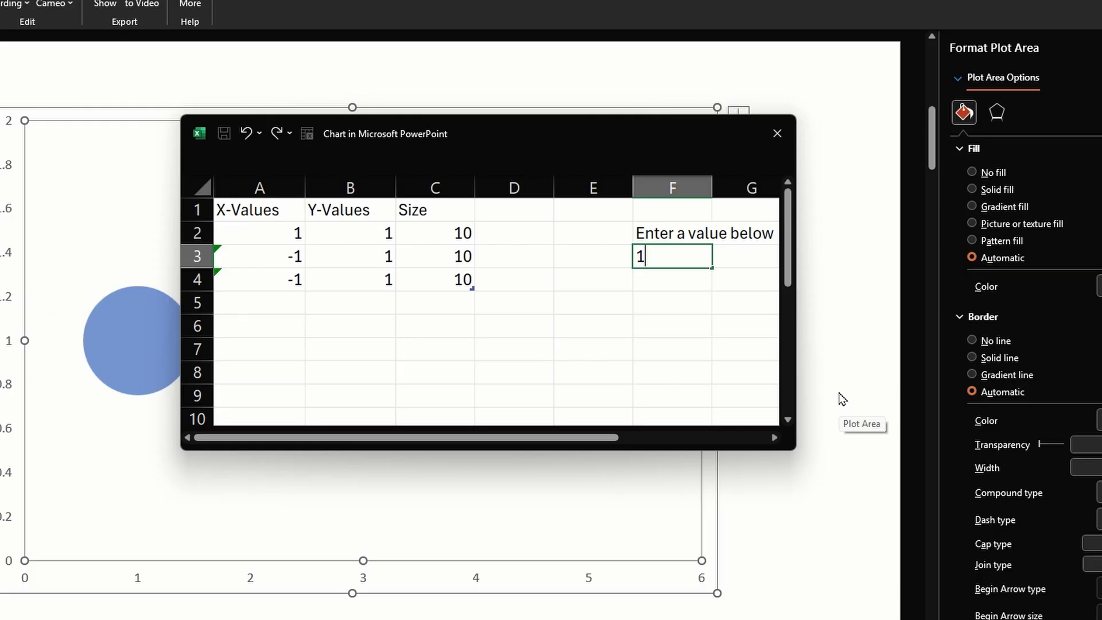
key(Return)
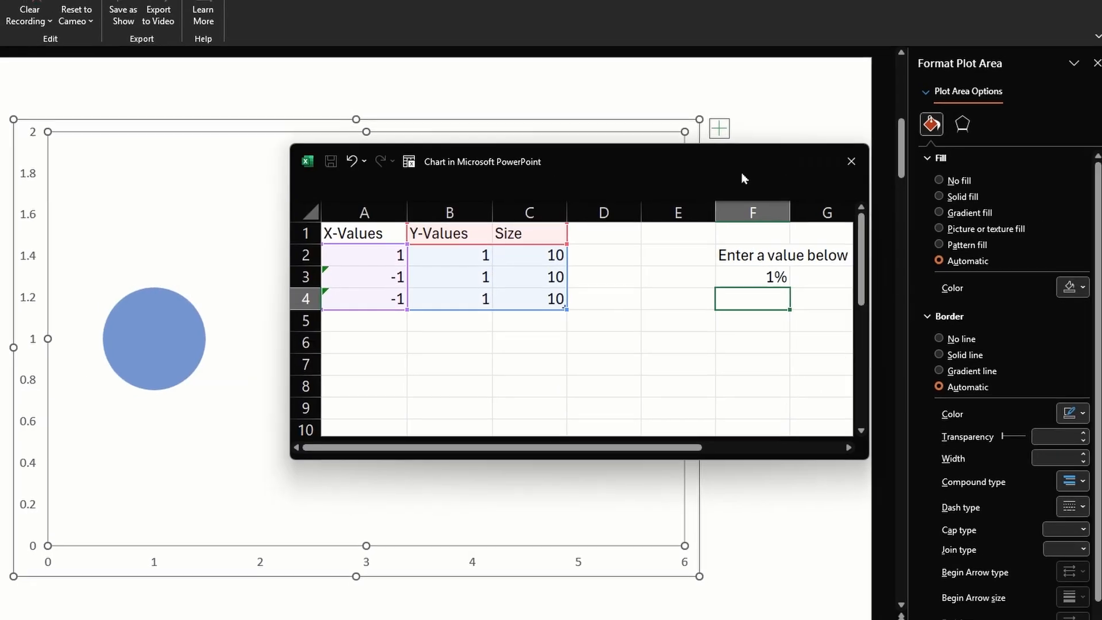
Select only the bubble at X = 1 and fill it with the standard red colour
click(175, 332)
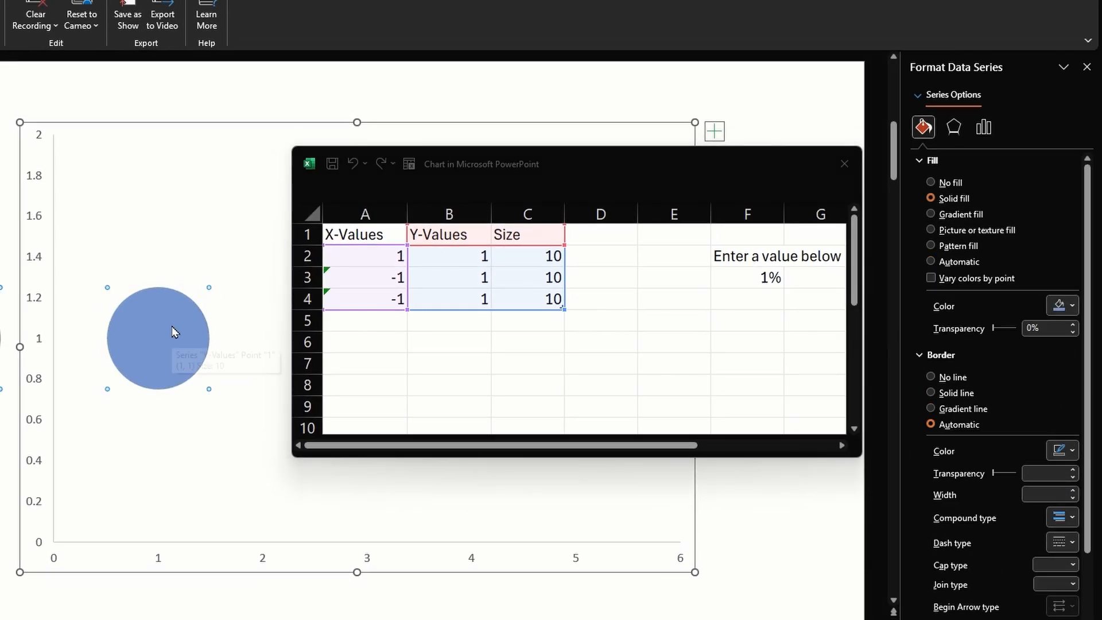
click(175, 332)
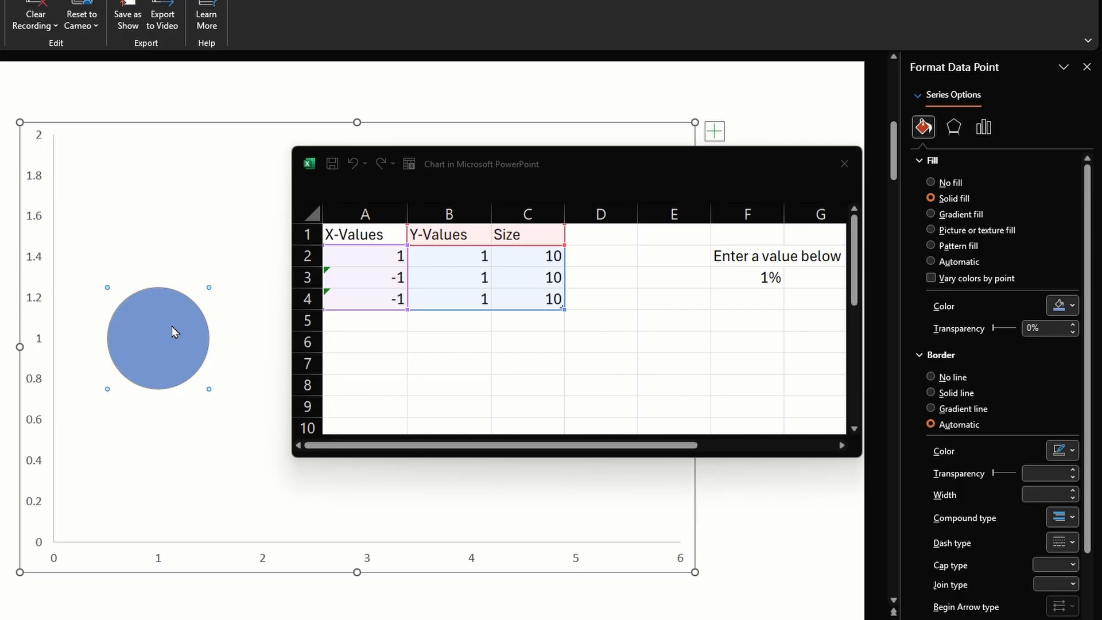
click(1061, 306)
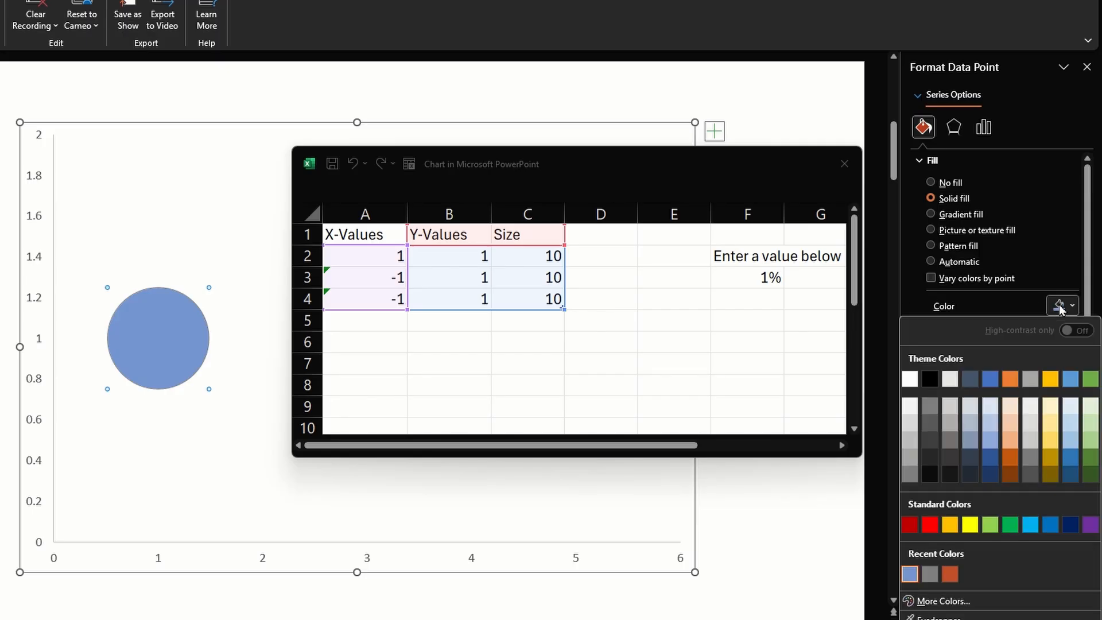
click(934, 527)
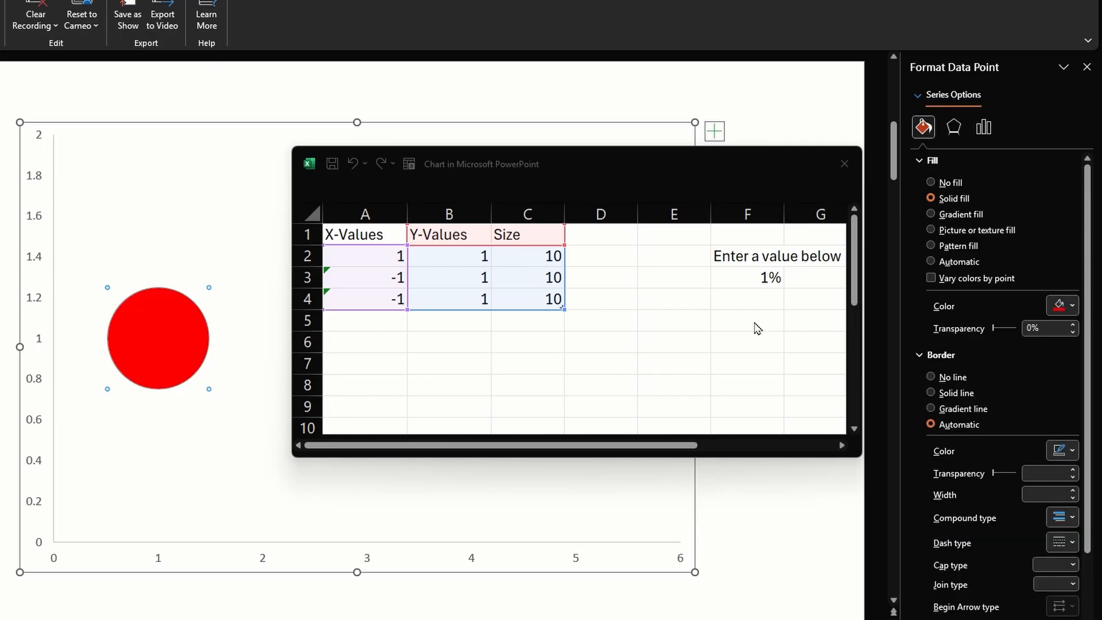
Change the input value in cell F3 to 36%
click(751, 278)
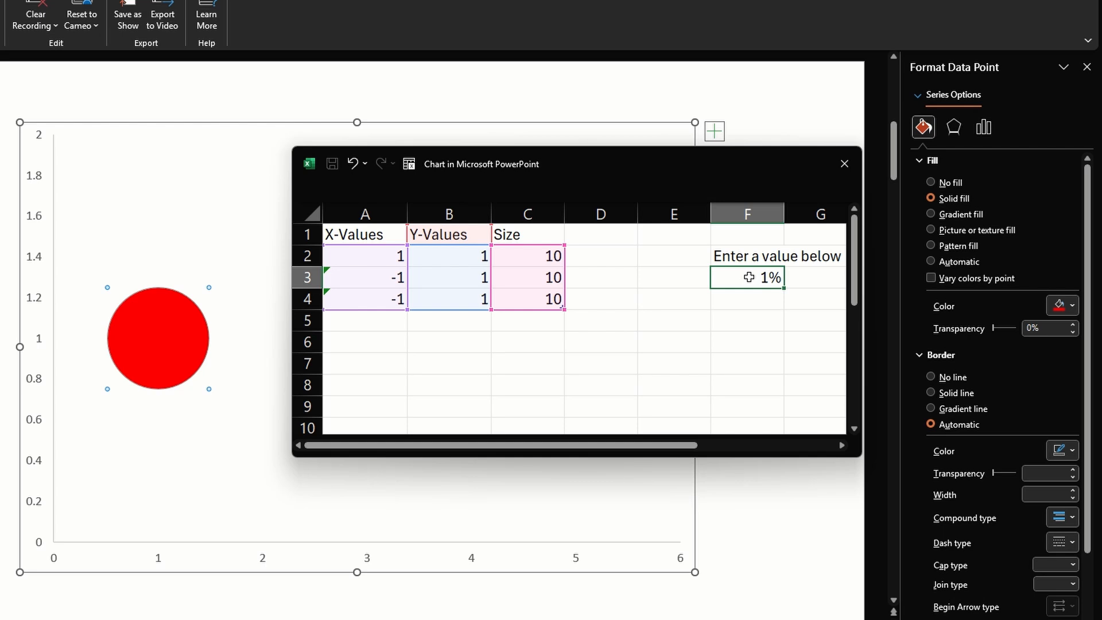
key(ctrl+z)
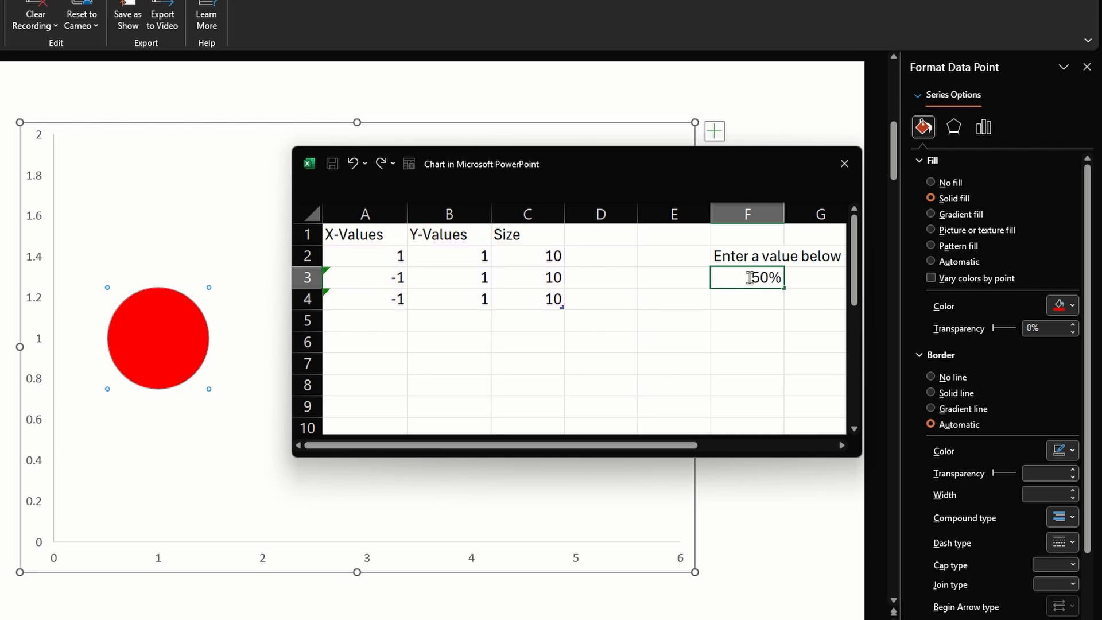
key(BackSpace)
key(BackSpace)
text(36)
key(Tab)
Move the chart data window aside and fill the bubble at X = 3 with the standard yellow colour
drag(610, 165, 209, 69)
click(383, 327)
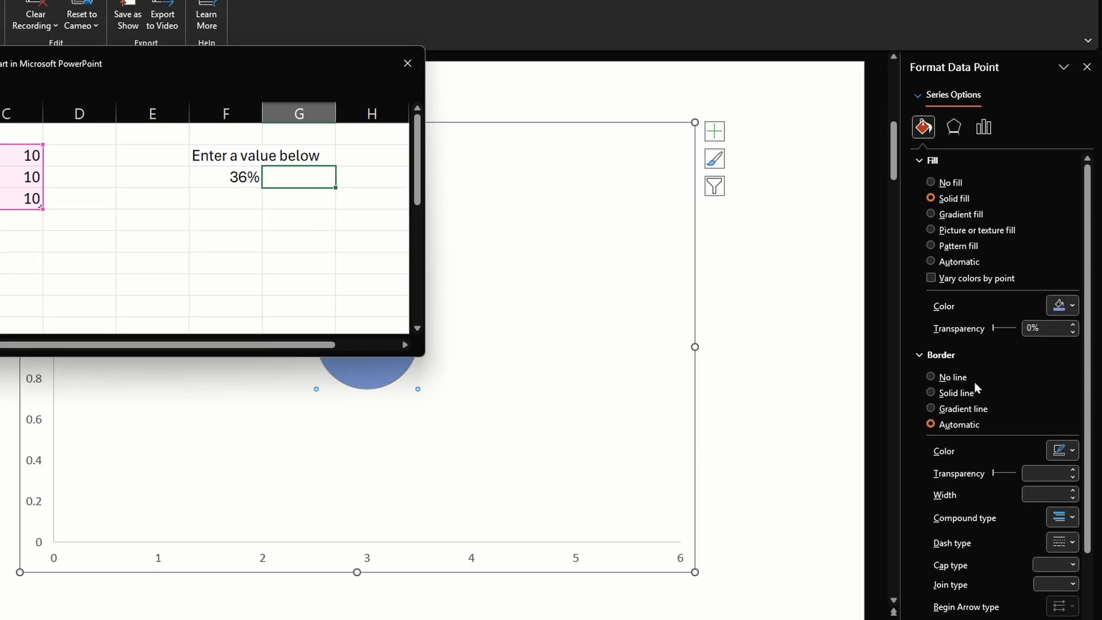
click(1071, 305)
click(1063, 306)
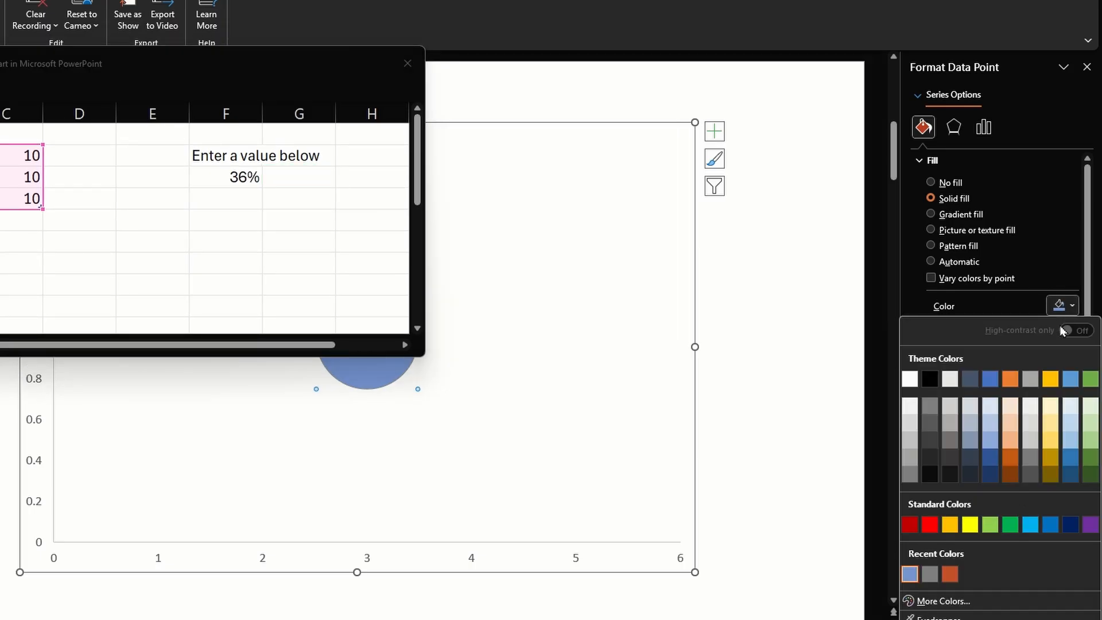
click(970, 525)
Change the input value in cell F3 to 76%
click(212, 186)
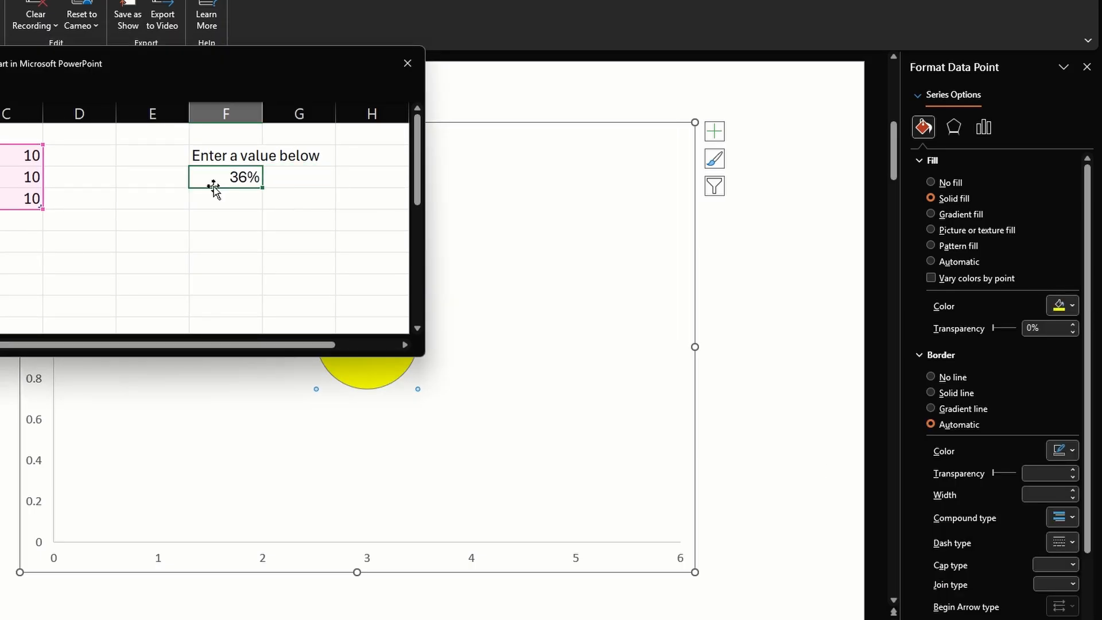
text(75)
text(6)
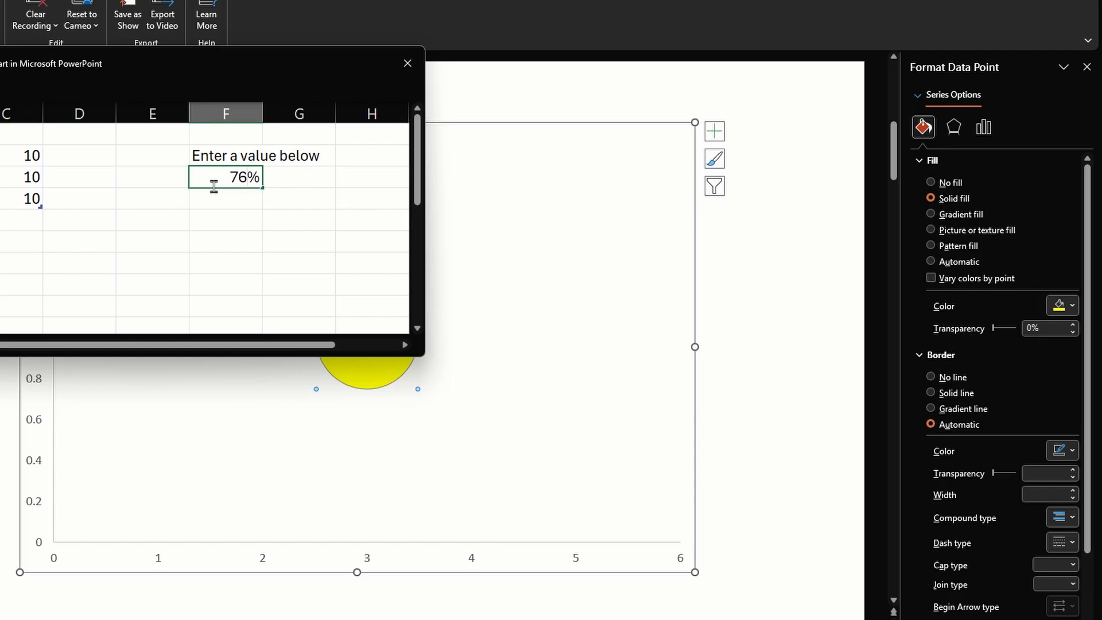
Fill the bubble at X = 5 with the standard green colour and close the chart data
click(603, 327)
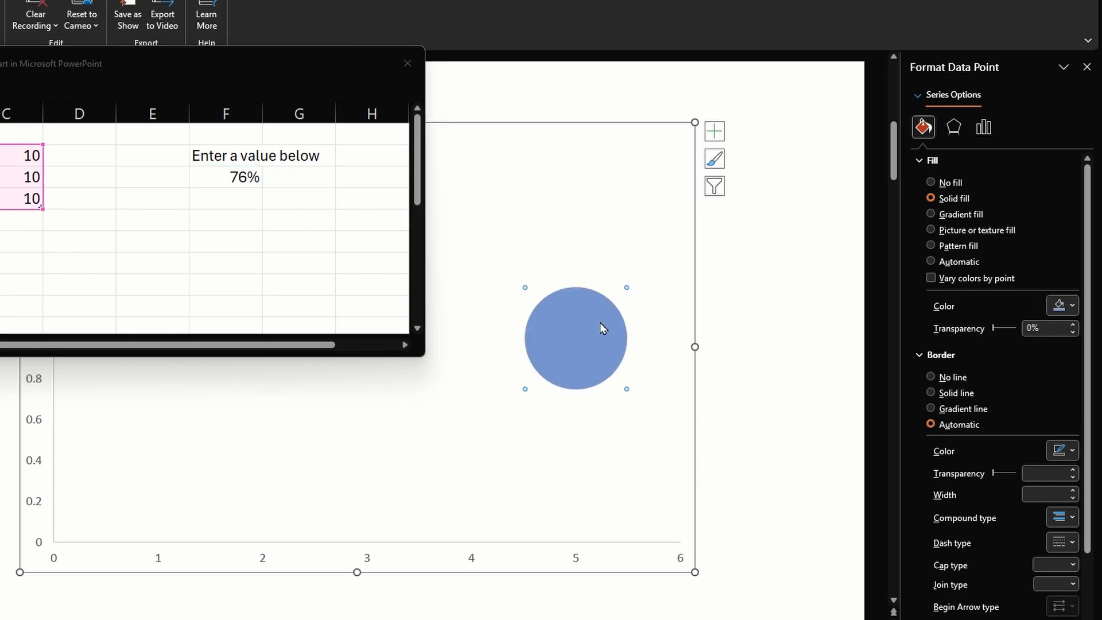
click(1060, 305)
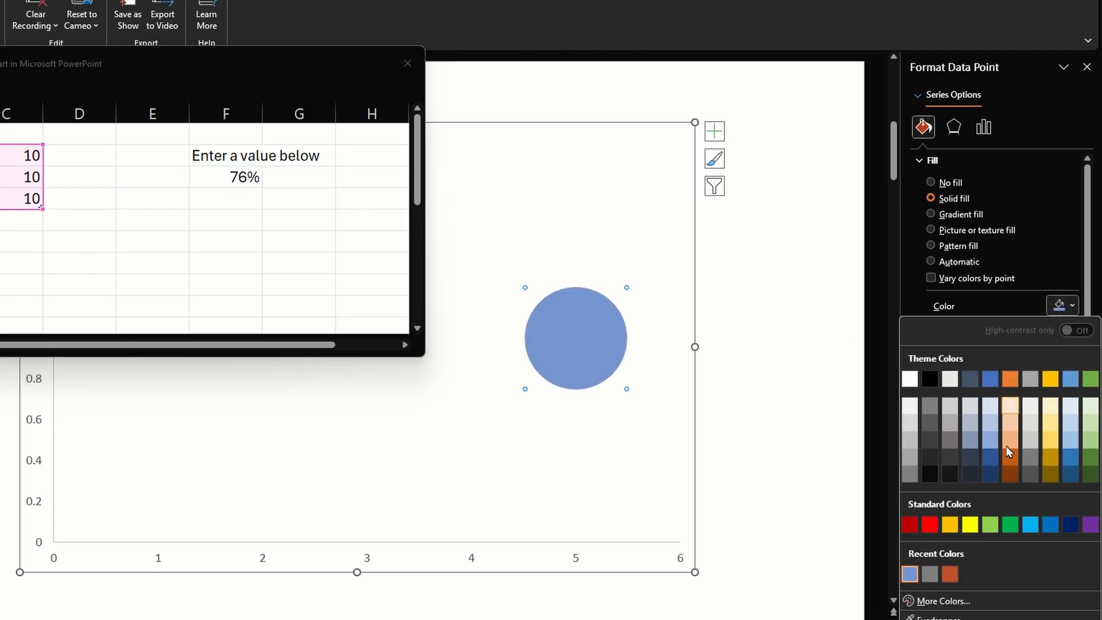
click(1012, 523)
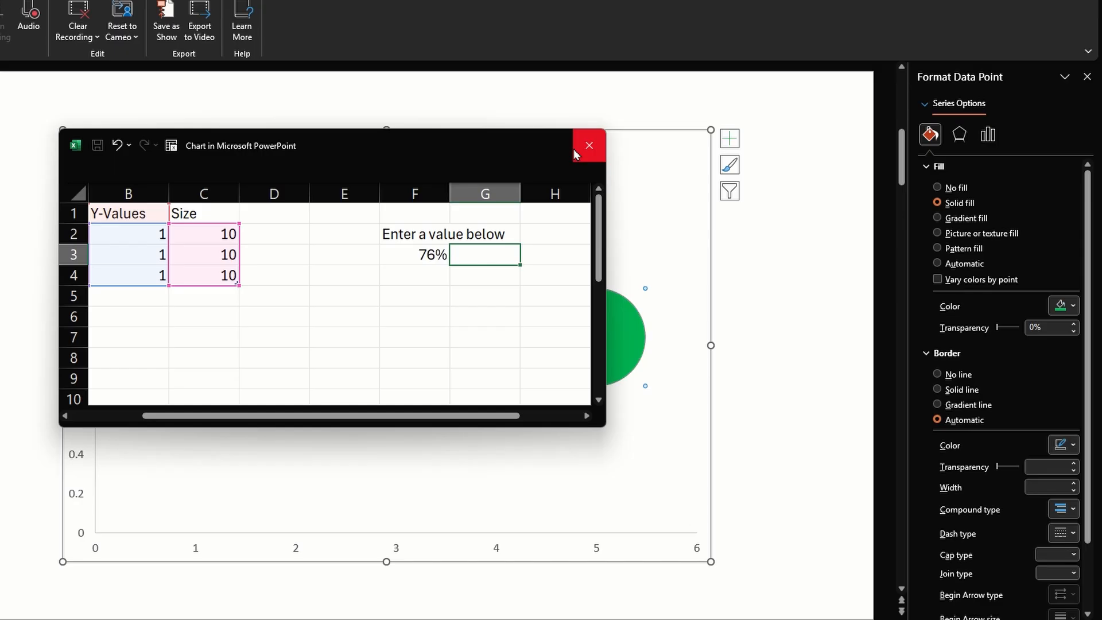
click(408, 63)
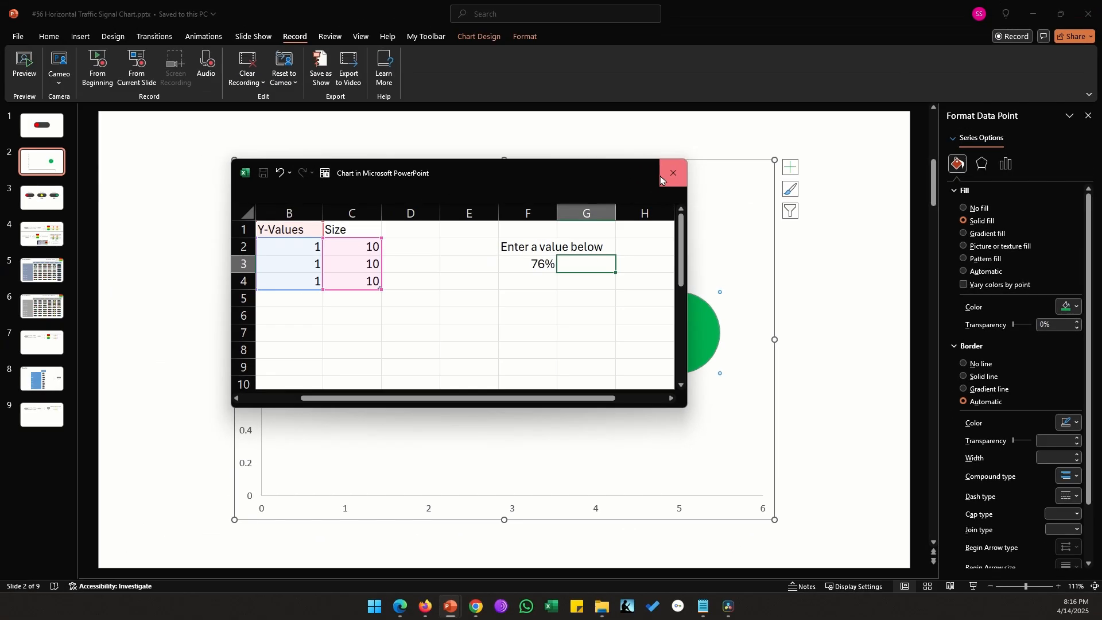
click(850, 323)
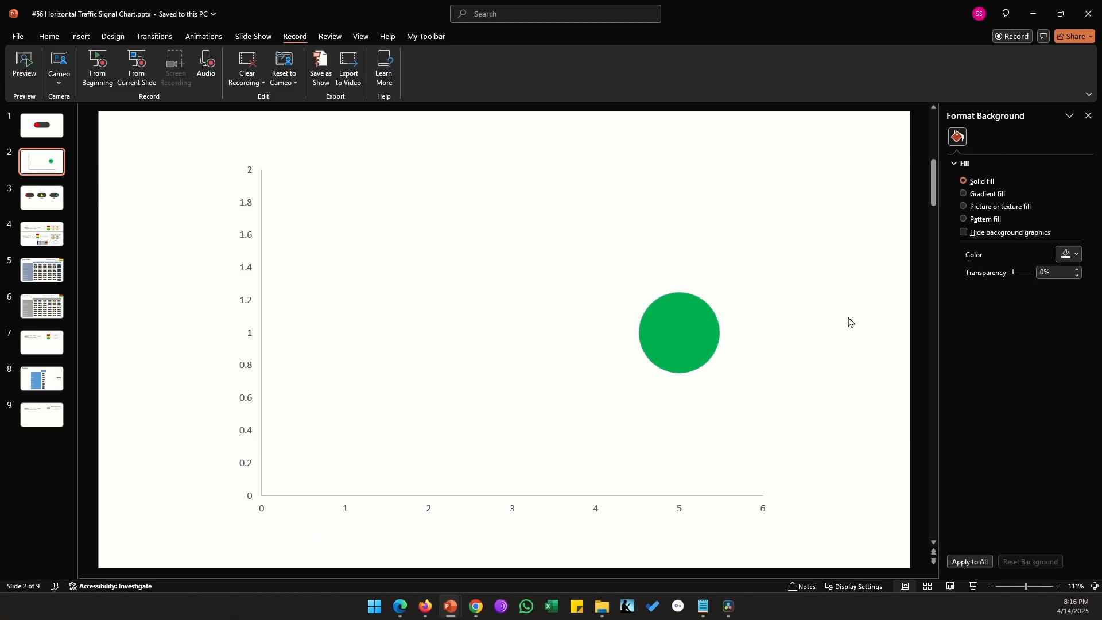
Delete the vertical and horizontal axes from the bubble chart
click(250, 271)
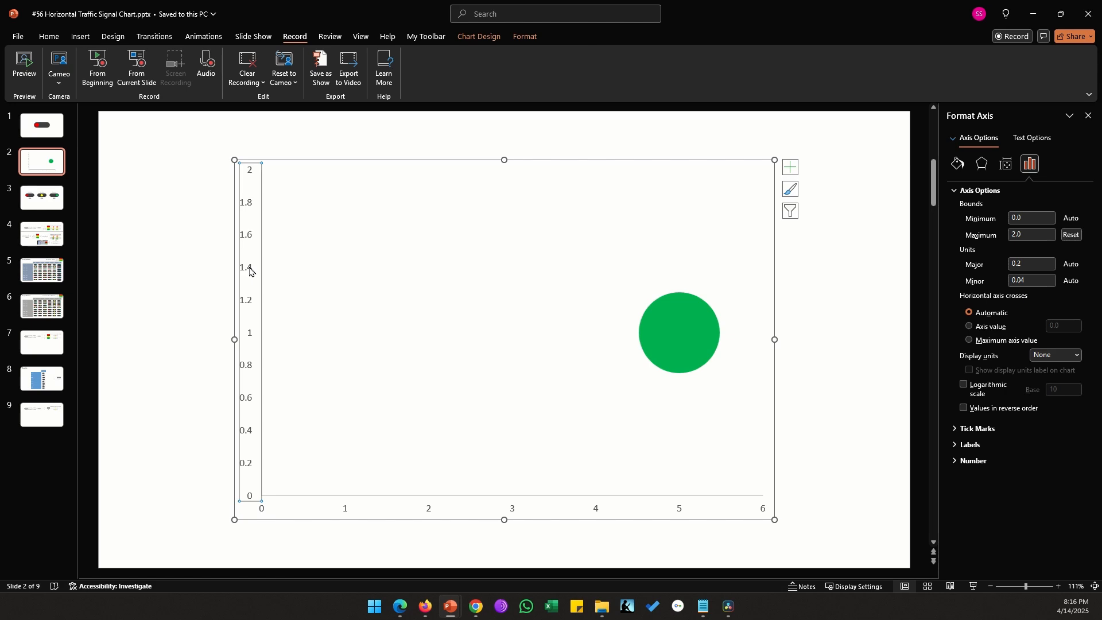
key(Delete)
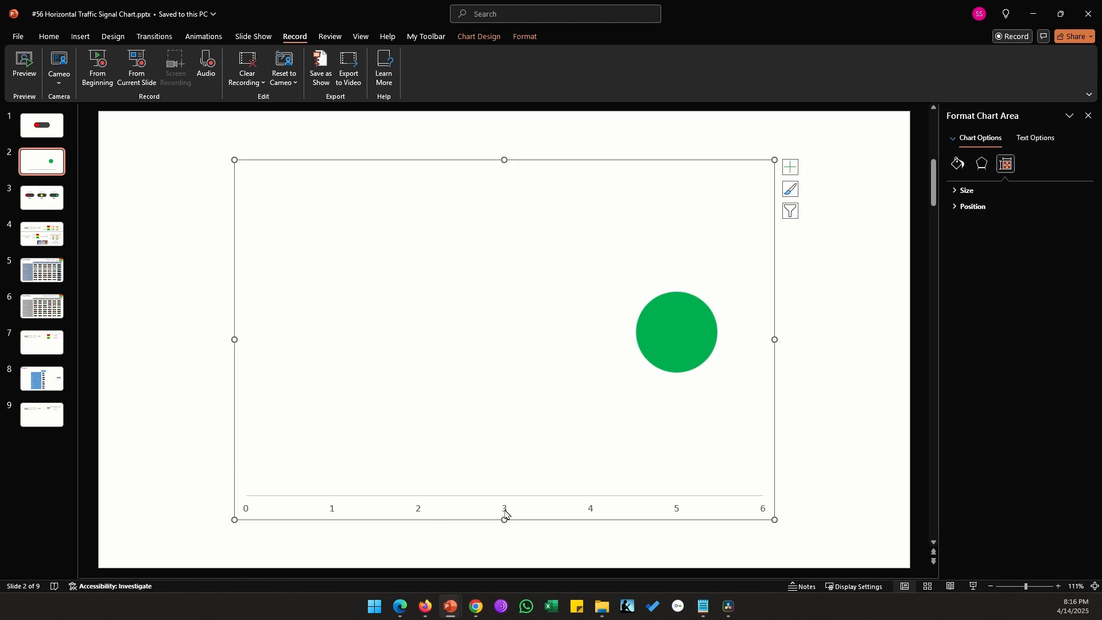
click(505, 513)
key(Delete)
Shrink the chart around its centre and scale the bubble size to 150
drag(775, 519, 664, 398)
click(597, 288)
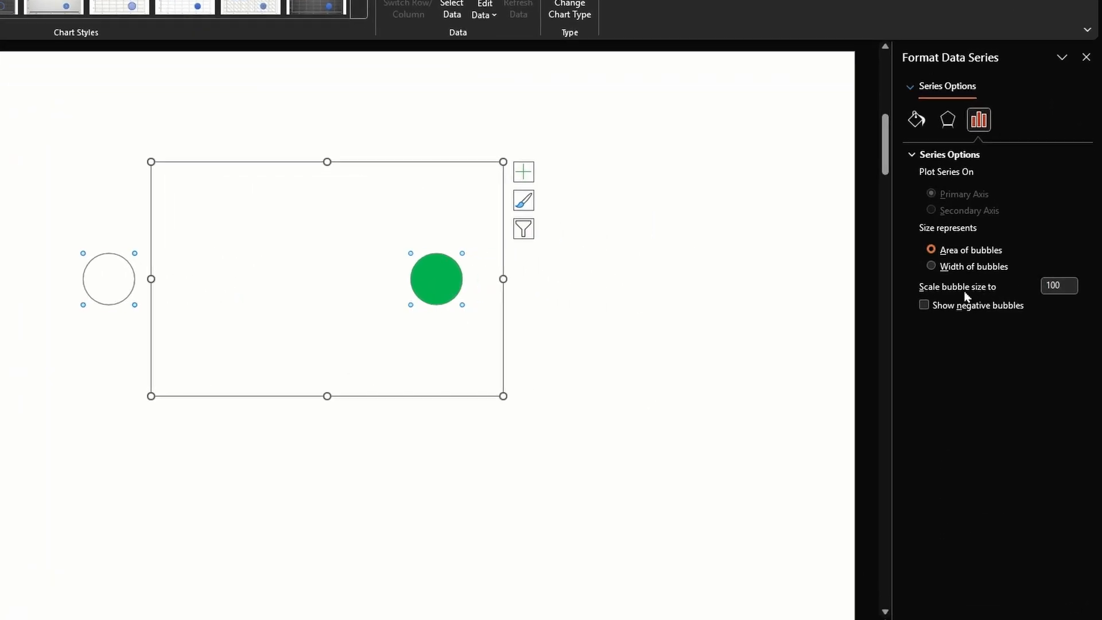
click(1014, 291)
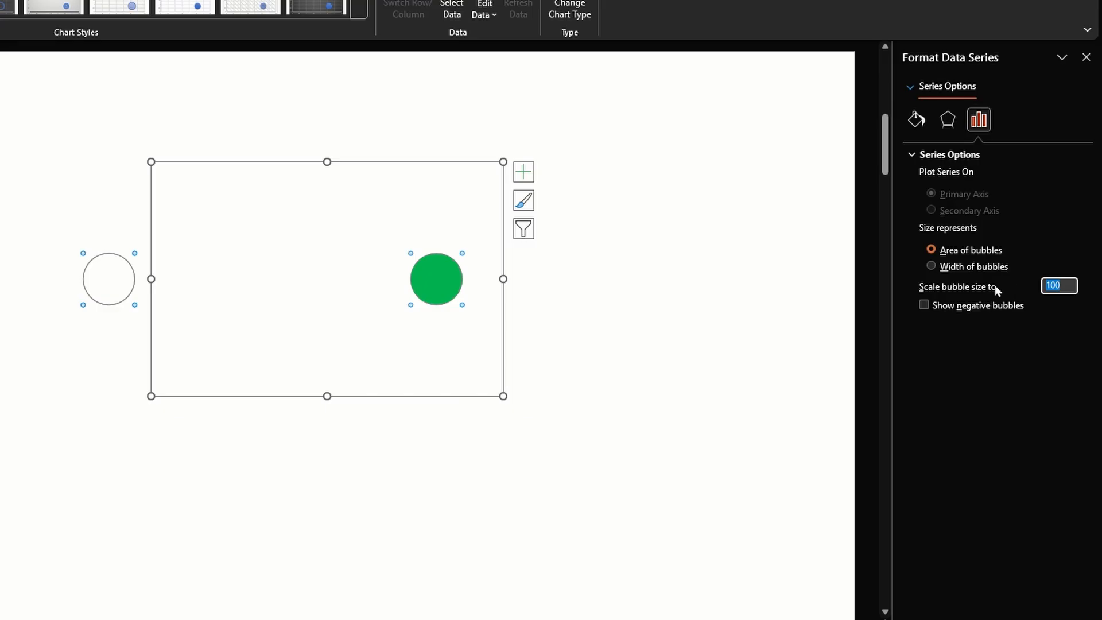
text(1)
key(Tab)
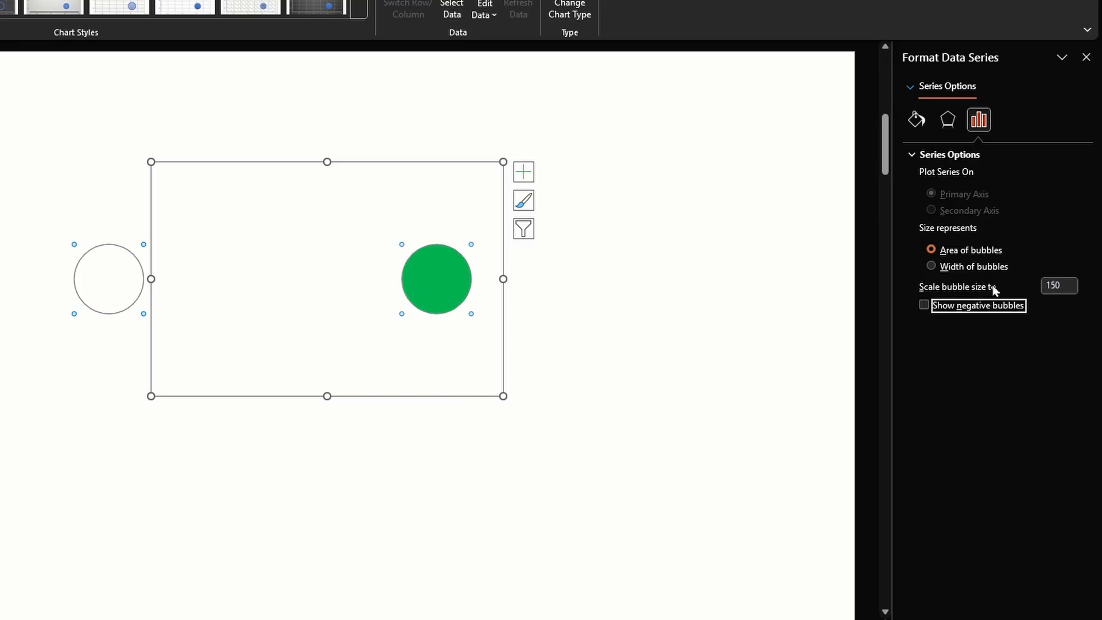
click(661, 350)
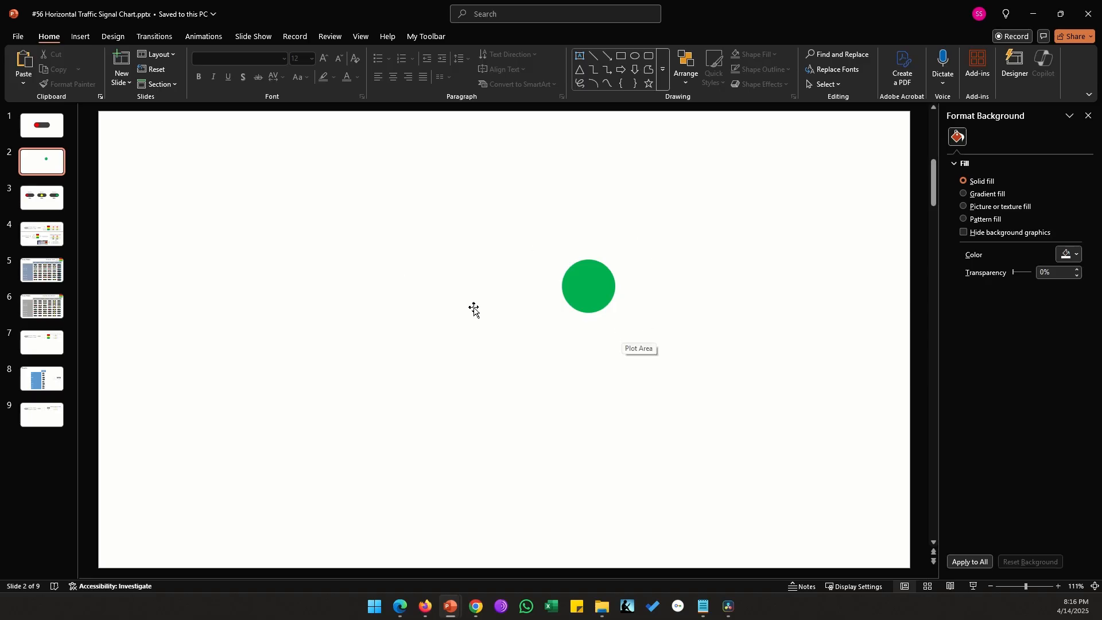
Open the chart's data sheet and enlarge its window below the bubble to show the X-Values column
right_click(515, 293)
click(548, 363)
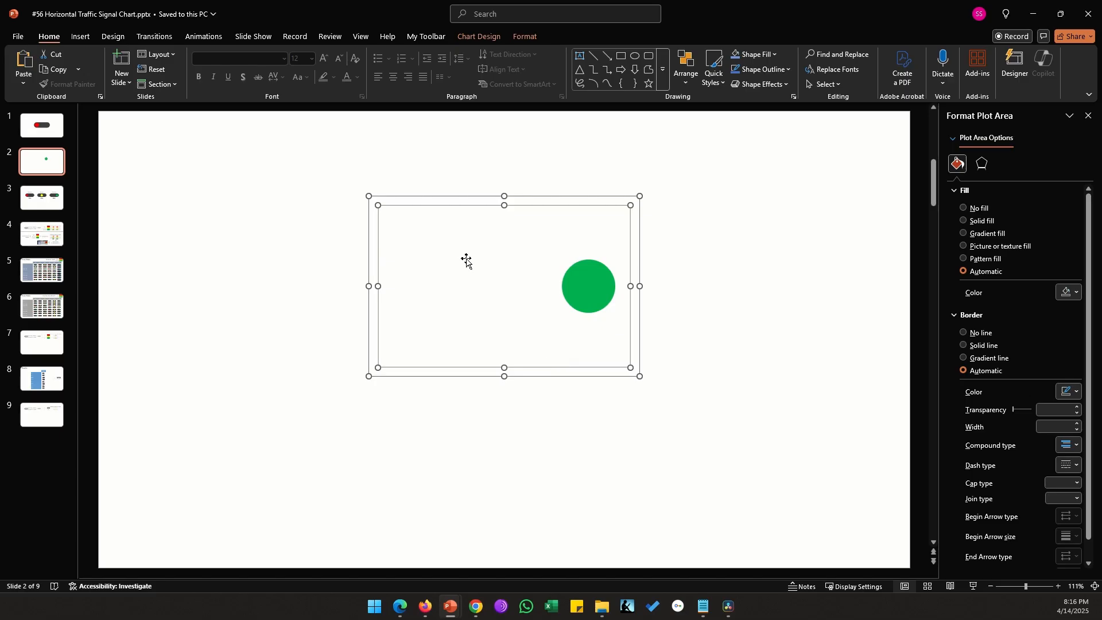
drag(607, 402, 556, 355)
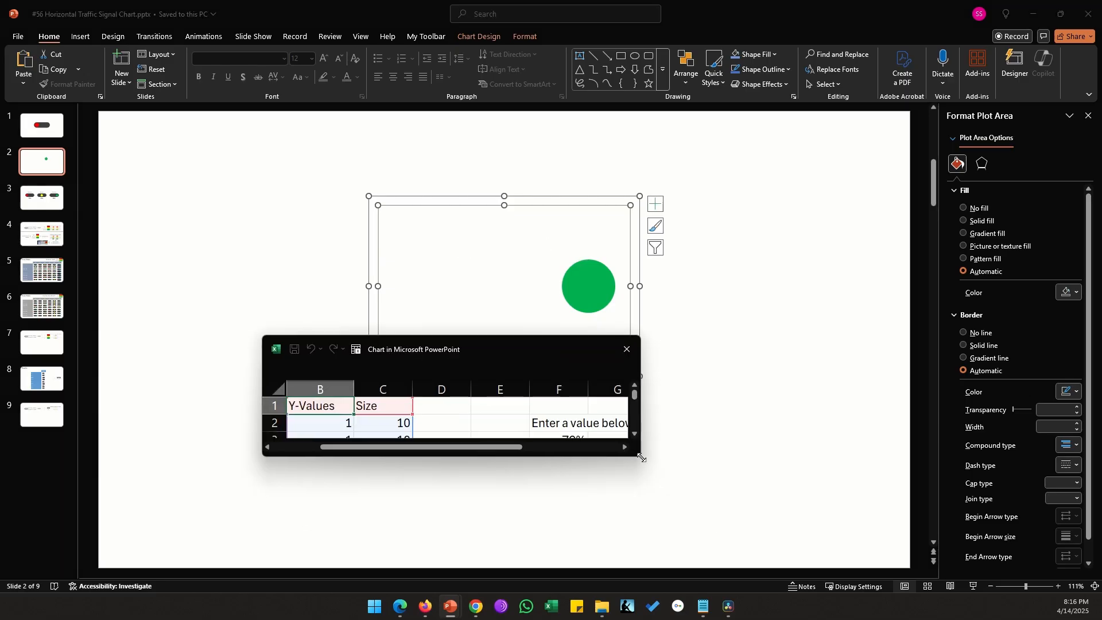
drag(639, 443, 693, 529)
drag(526, 522, 455, 535)
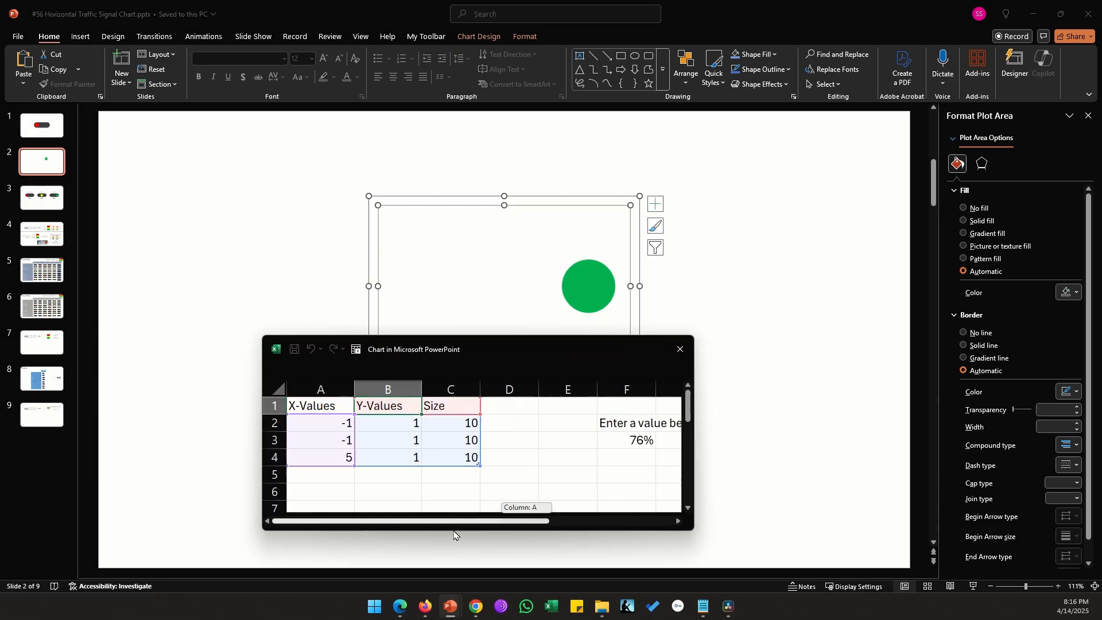
Change the outer IF's false value in cell A3 to 3, giving =IF(F3>35%,IF(F3<=75%,3,-1),3)
double_click(335, 440)
click(438, 438)
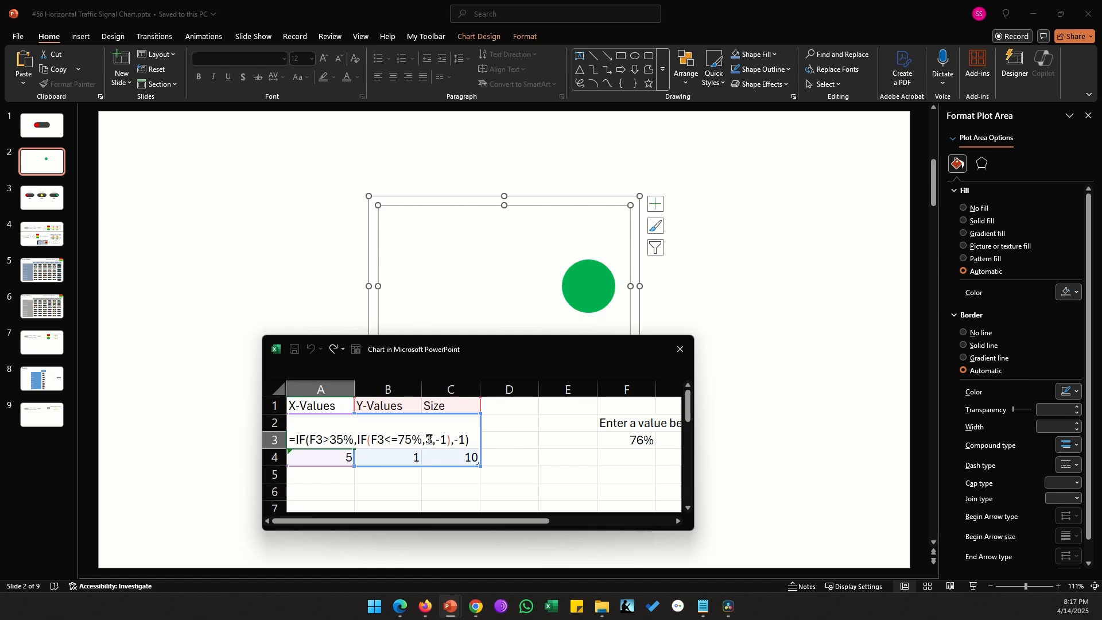
text(-)
key(Delete)
key(Delete)
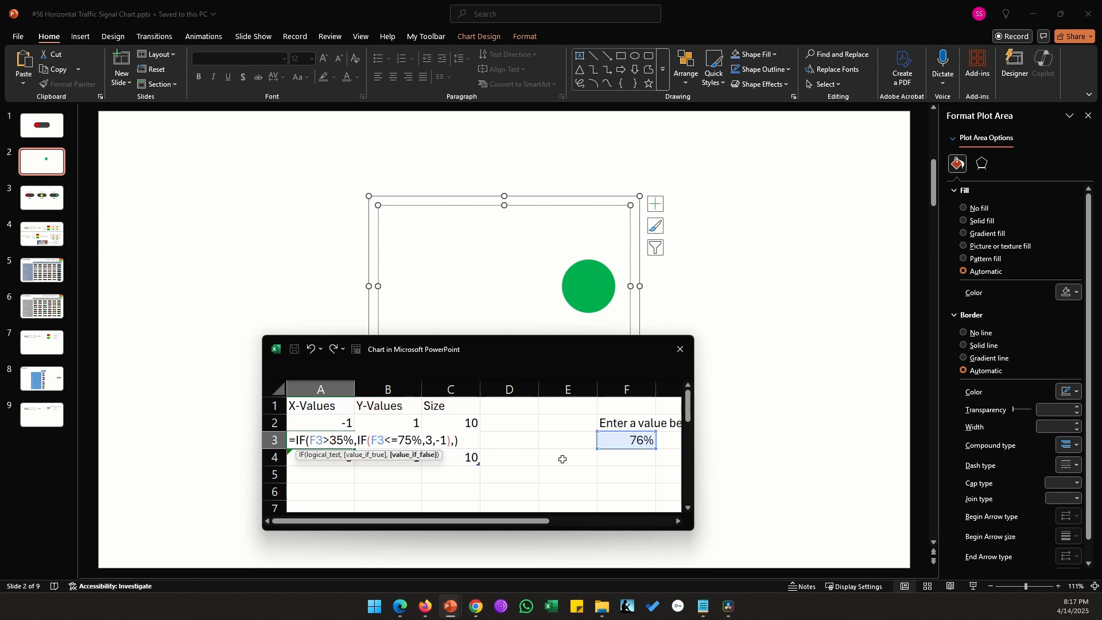
text(-1)
key(Return)
Change the outer IF's false value in cell A4 to 5
key(F2)
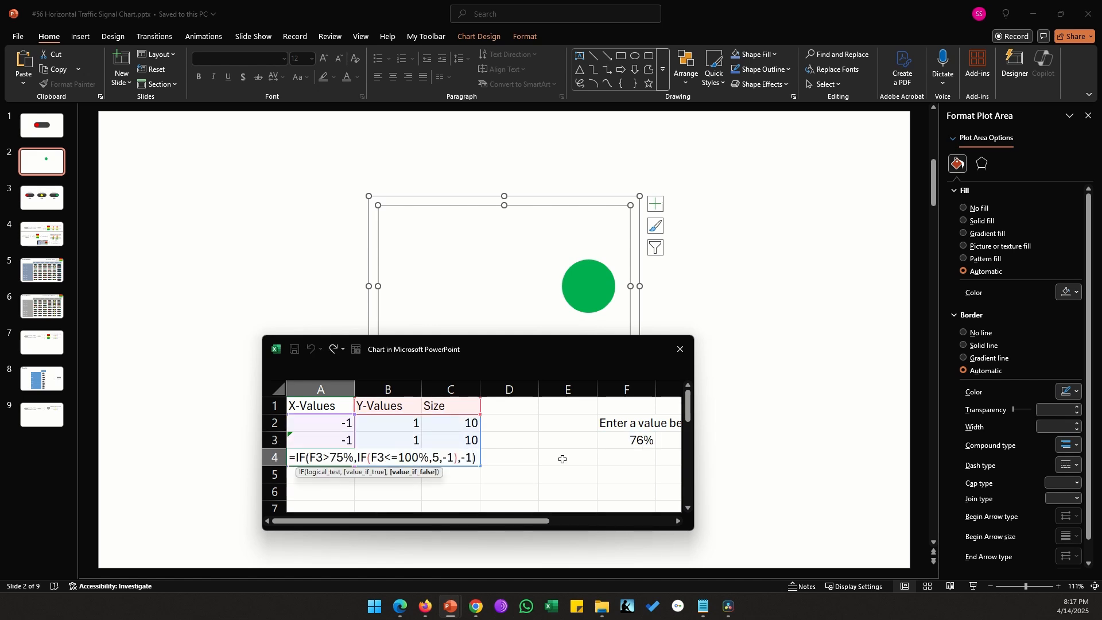
key(BackSpace)
key(BackSpace)
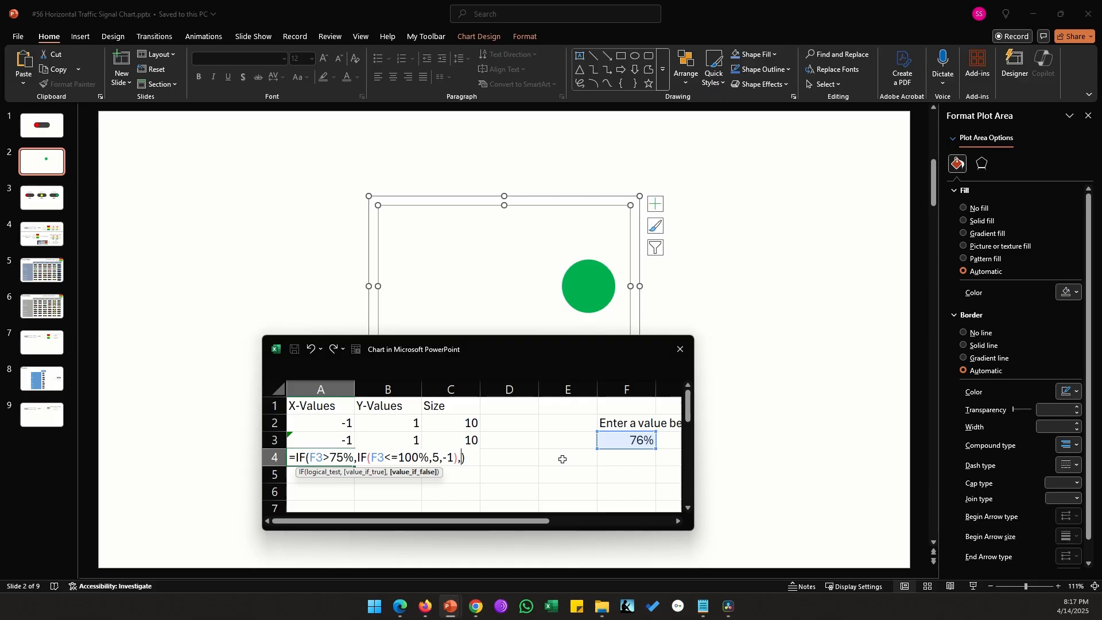
text(5)
key(Return)
Enter 1% as the input value in cell F3 and close the chart data
click(615, 439)
text(1)
key(Tab)
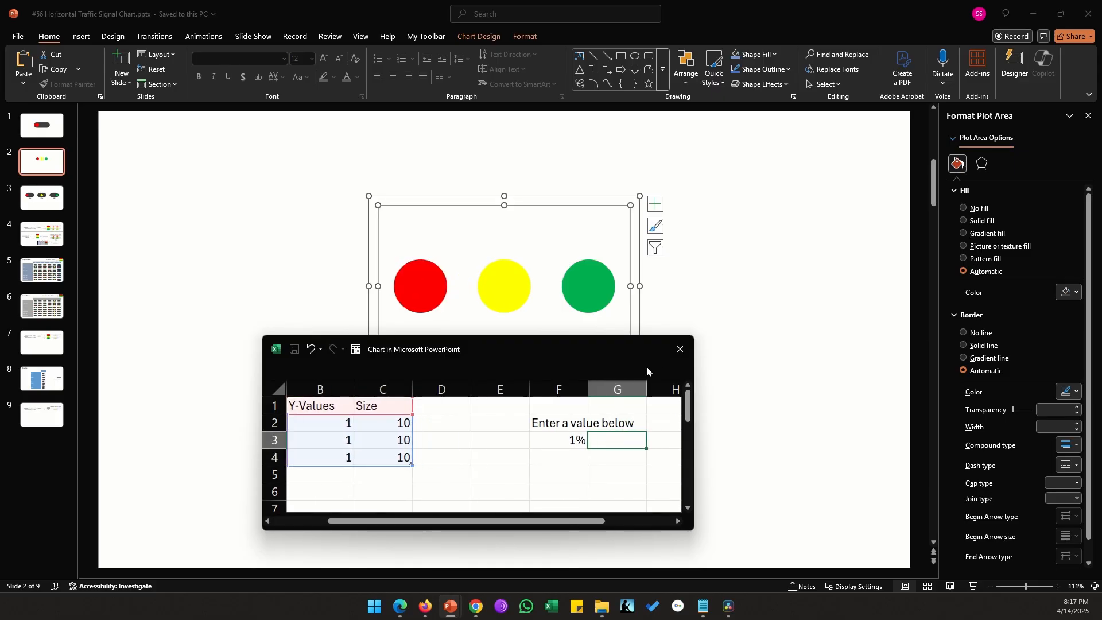
click(680, 349)
click(739, 406)
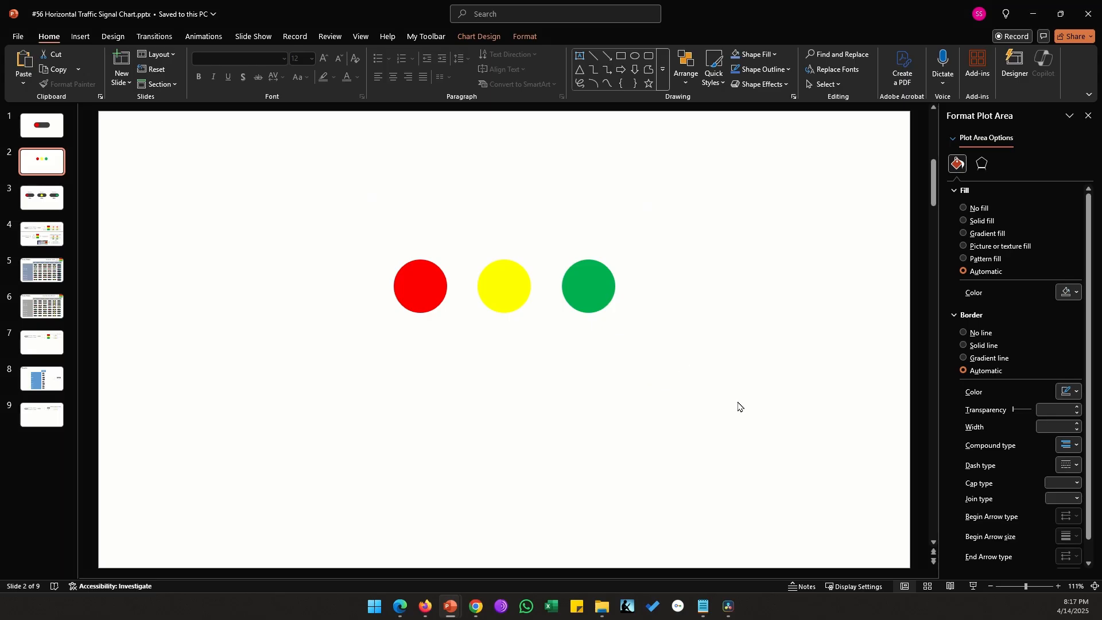
Draw a rounded rectangle about 1.74" high and 4.09" wide, centre it over the three bubbles and send it to the back
click(81, 36)
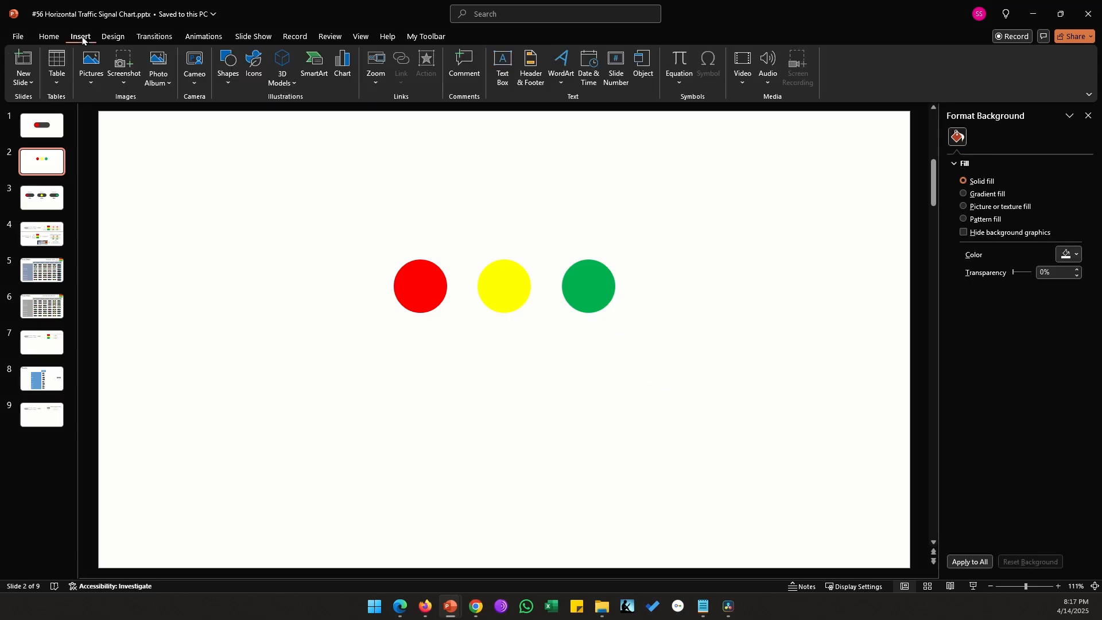
click(227, 86)
click(293, 115)
drag(355, 396, 604, 503)
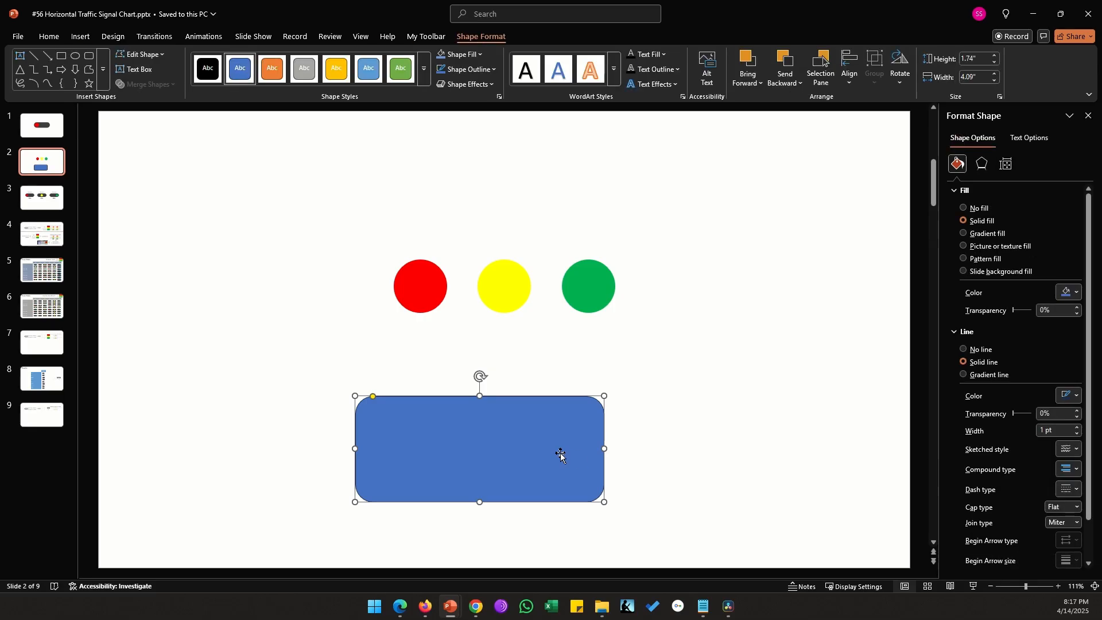
drag(560, 453, 581, 293)
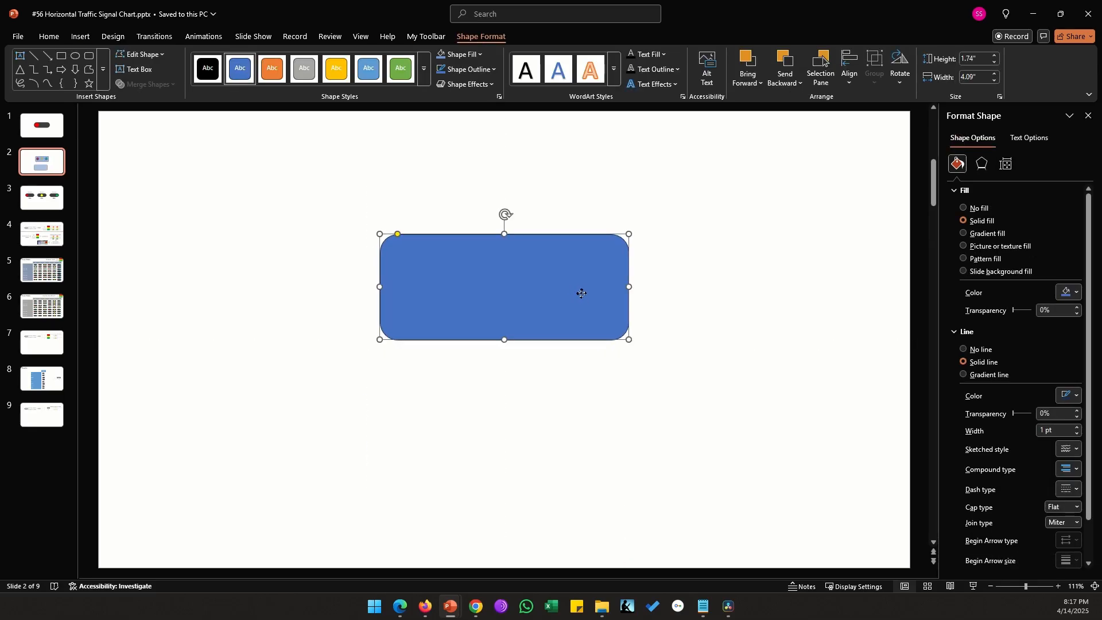
right_click(581, 293)
click(623, 427)
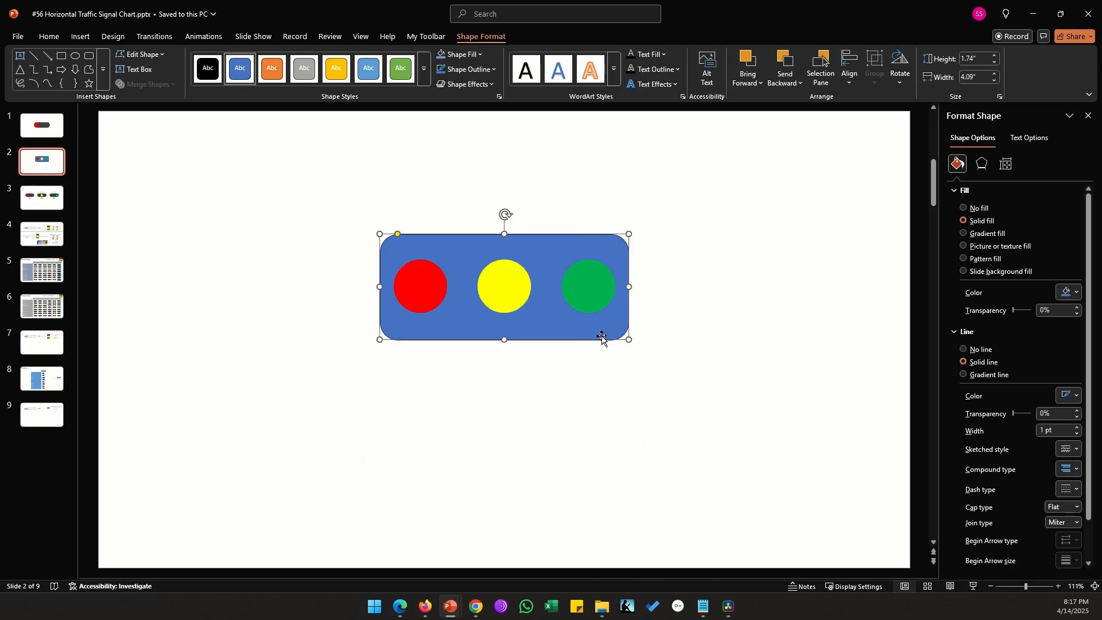
Round the rectangle's corners strongly into a pill shape and fill it with dark grey
drag(409, 235, 426, 243)
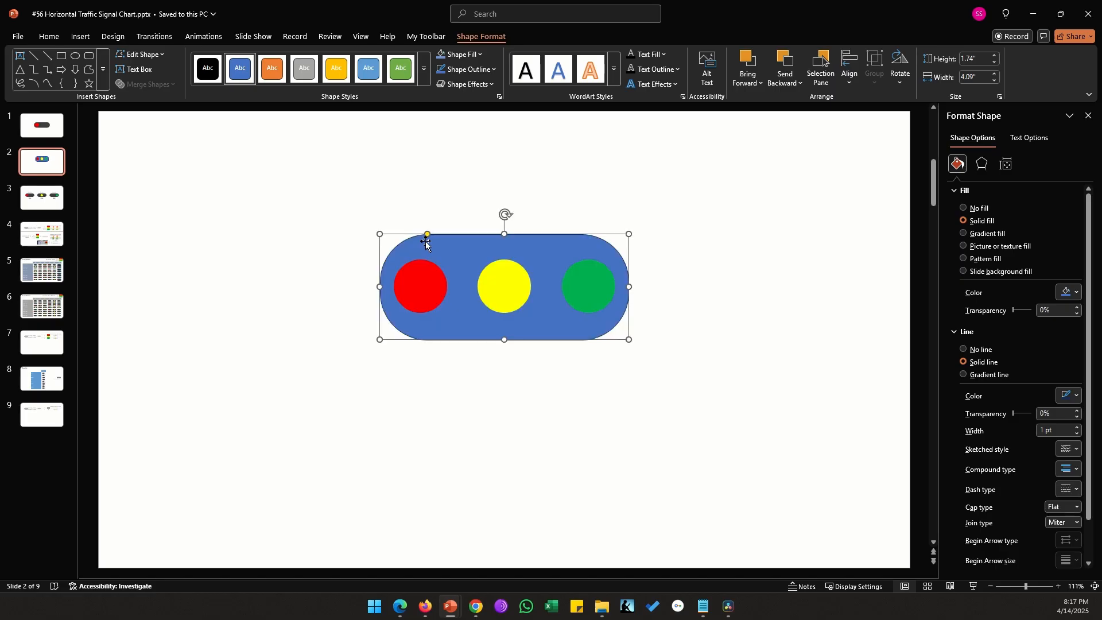
click(480, 54)
click(458, 164)
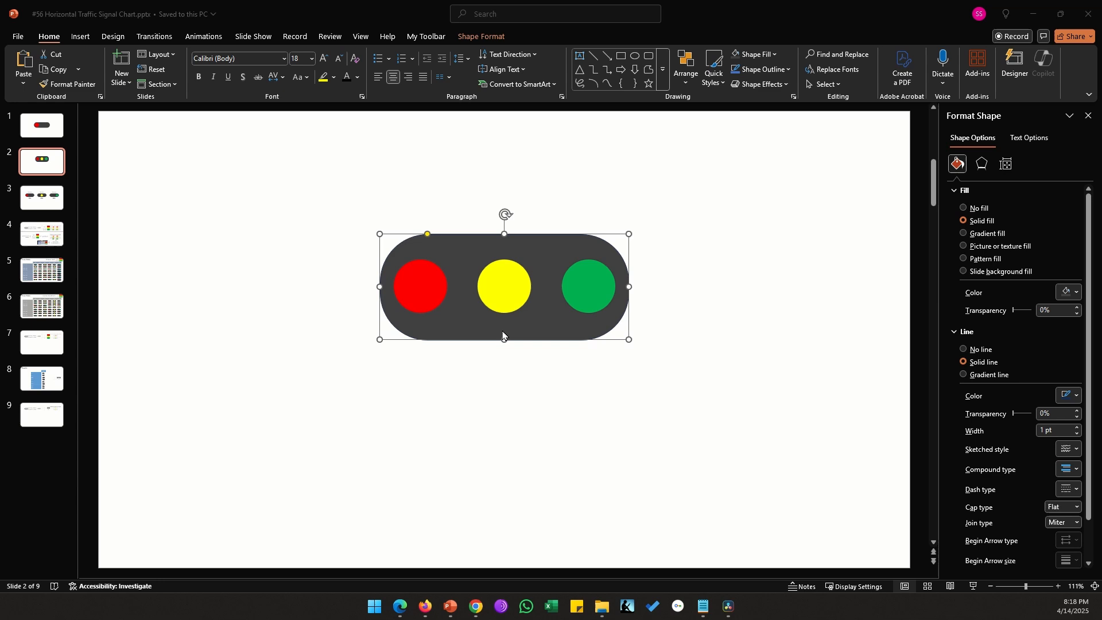
Reduce the dark grey shape's height slightly, keeping it centred behind the three bubbles
click(504, 337)
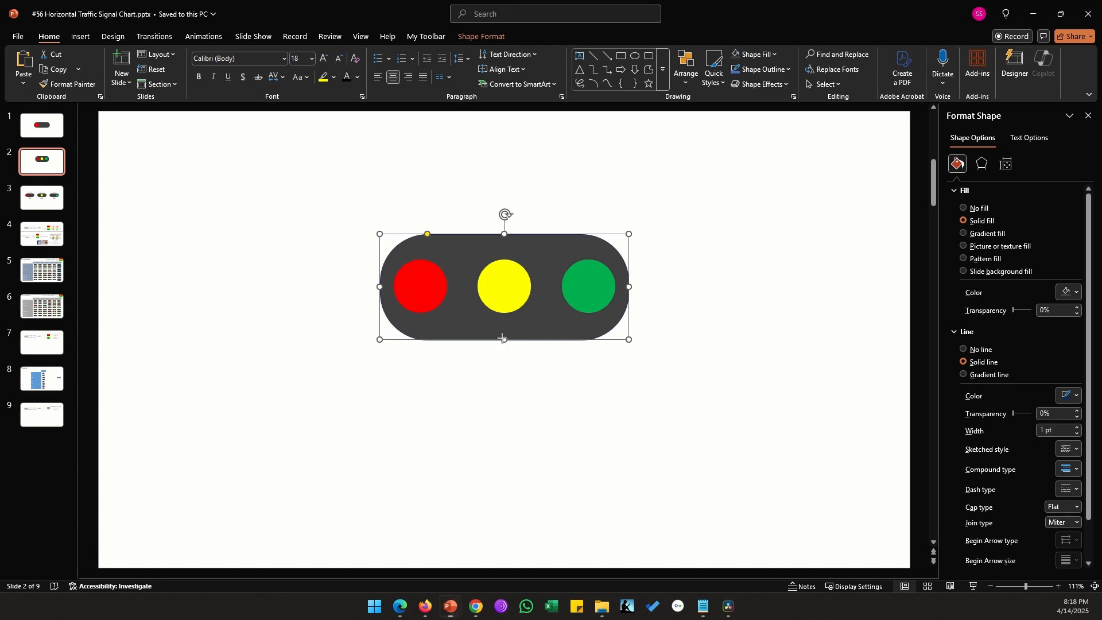
drag(504, 333, 504, 332)
click(577, 333)
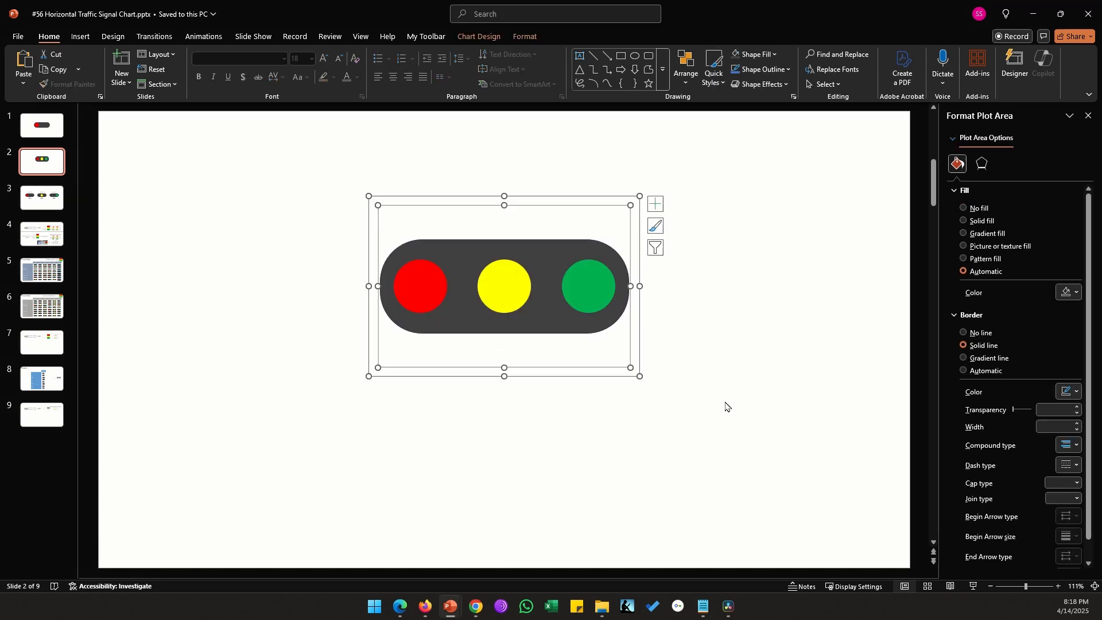
click(726, 406)
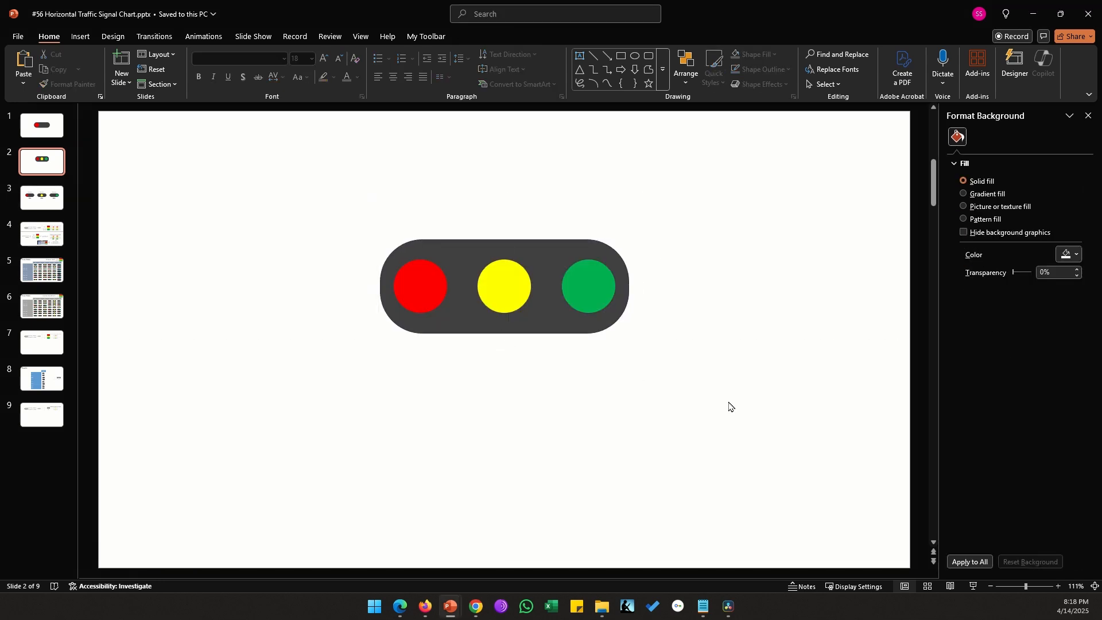
Reopen the chart data and set the outer IF's false value in cell A3 back to -1
right_click(548, 310)
click(593, 385)
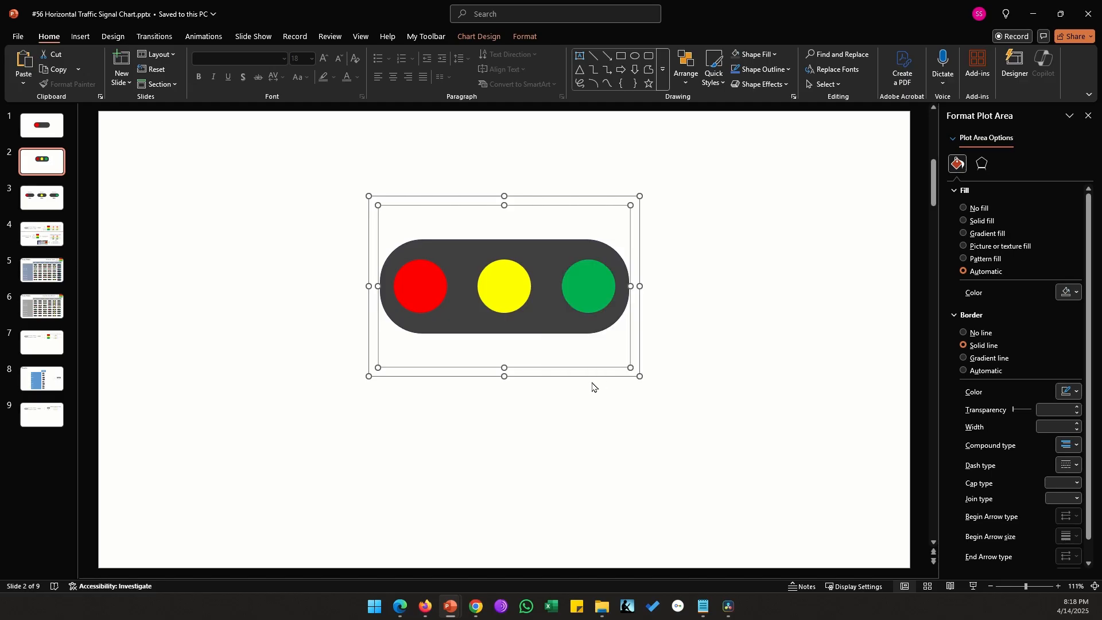
key(F2)
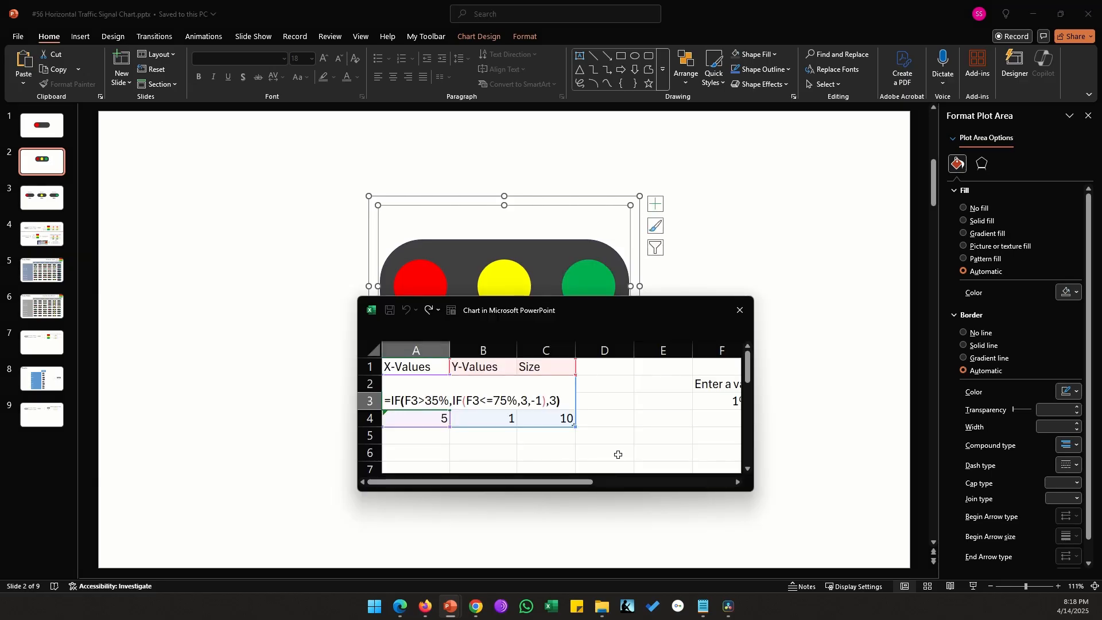
key(Left)
key(BackSpace)
text(-1)
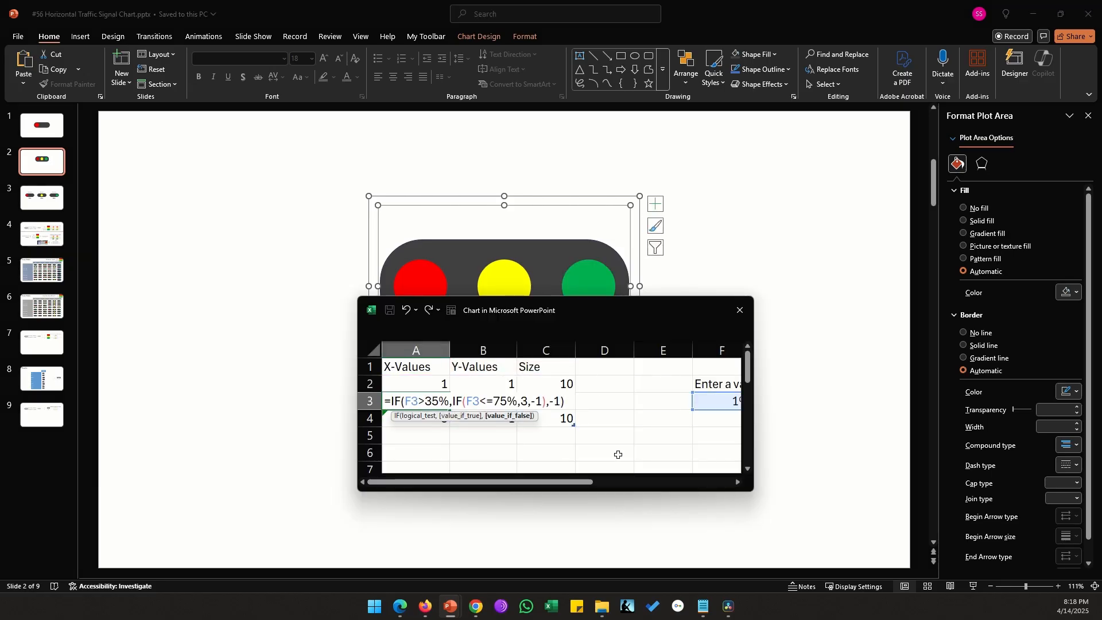
key(Return)
Set the outer IF's false value in cell A4 back to -1
key(F2)
key(Left)
key(BackSpace)
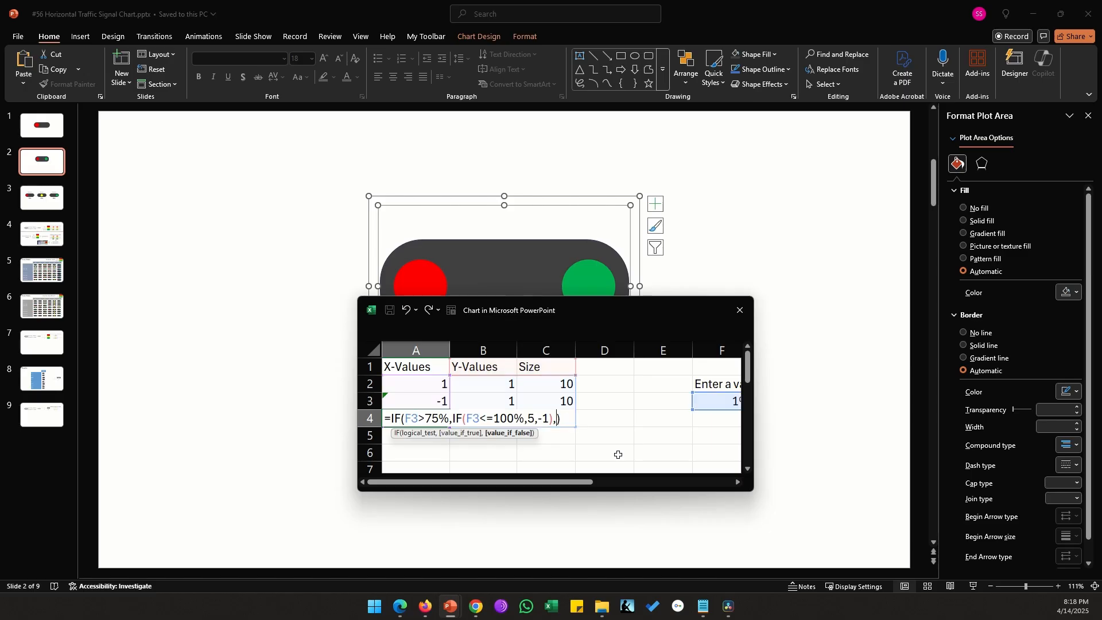
text(-1)
key(Return)
Set the percentage in cell F3 to 50% and return to the slide
click(702, 401)
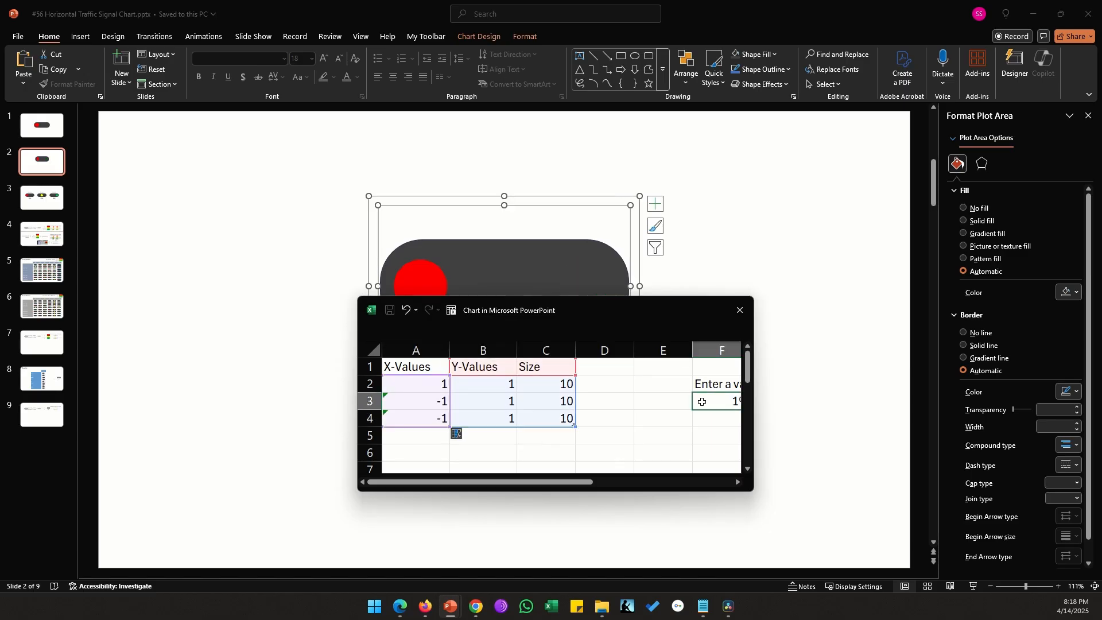
text(50)
key(Left)
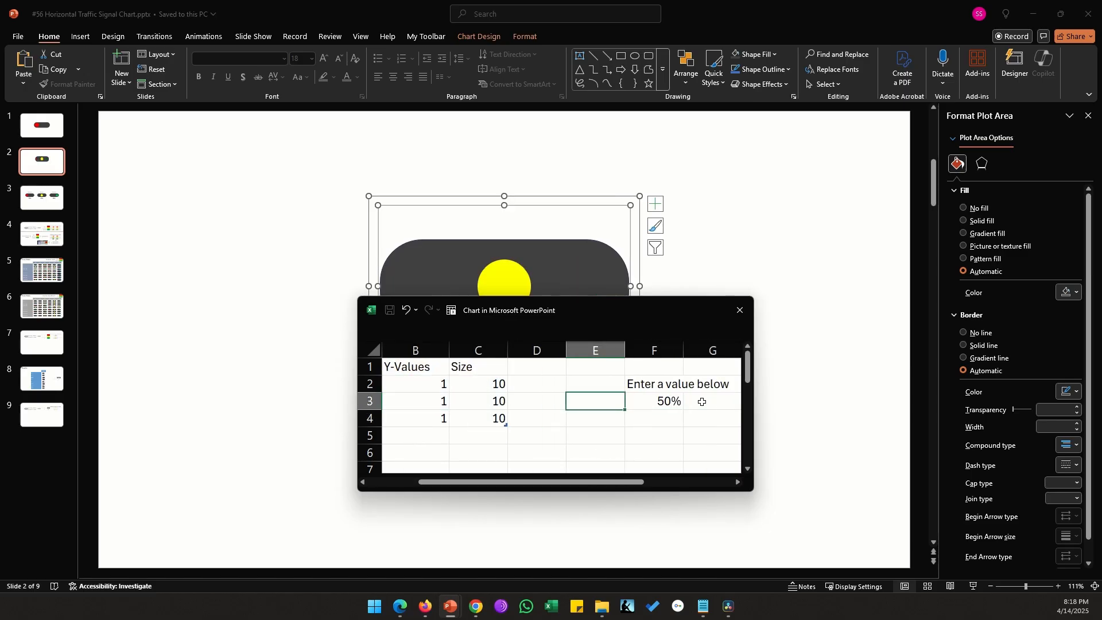
click(772, 370)
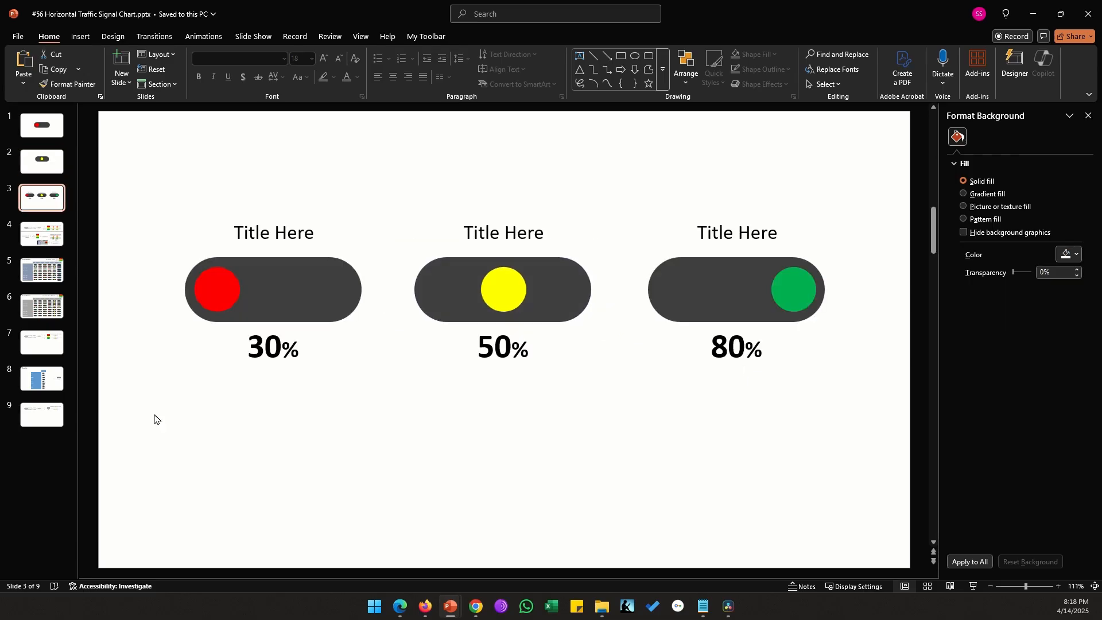
Examine the sample indicators, the formulas for customizing intervals, and the percentage-based Project Tracker with its colour legend
click(255, 348)
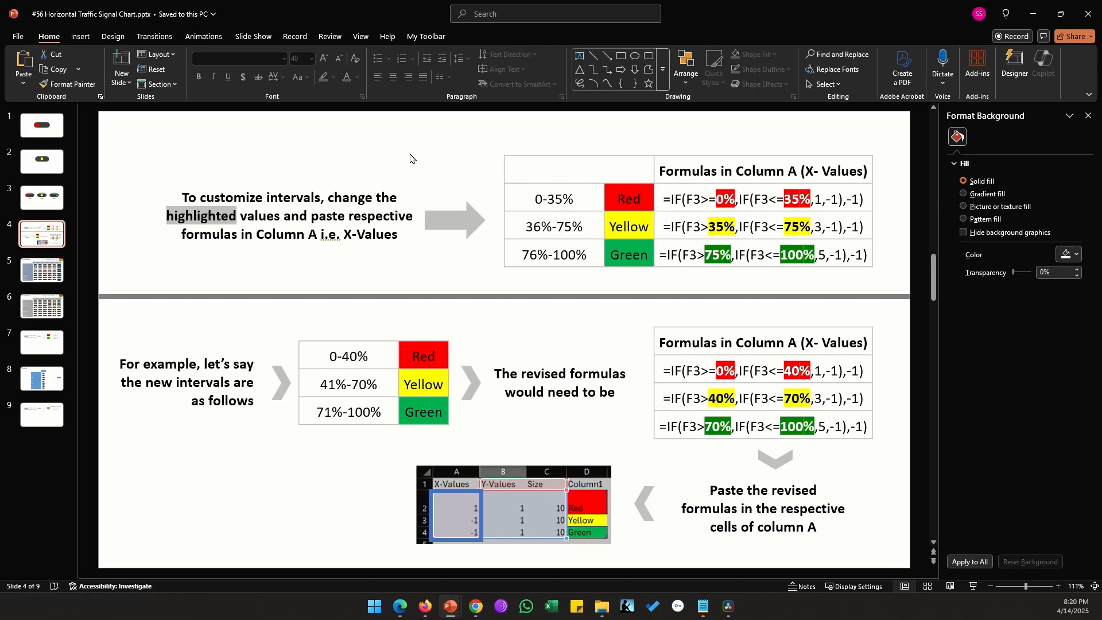
drag(532, 196, 537, 253)
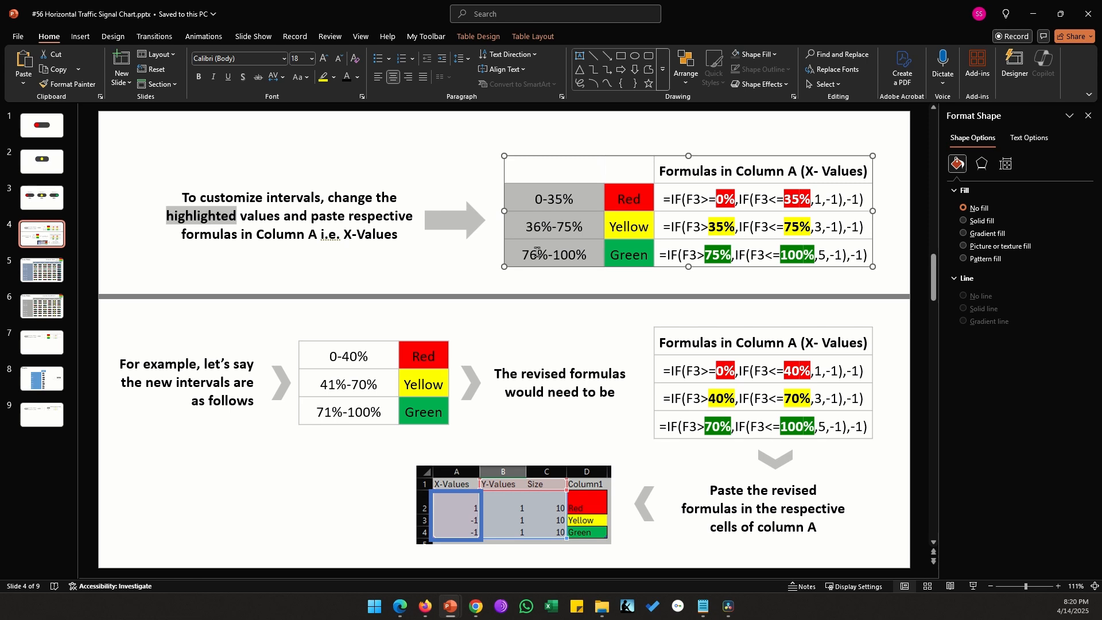
click(537, 253)
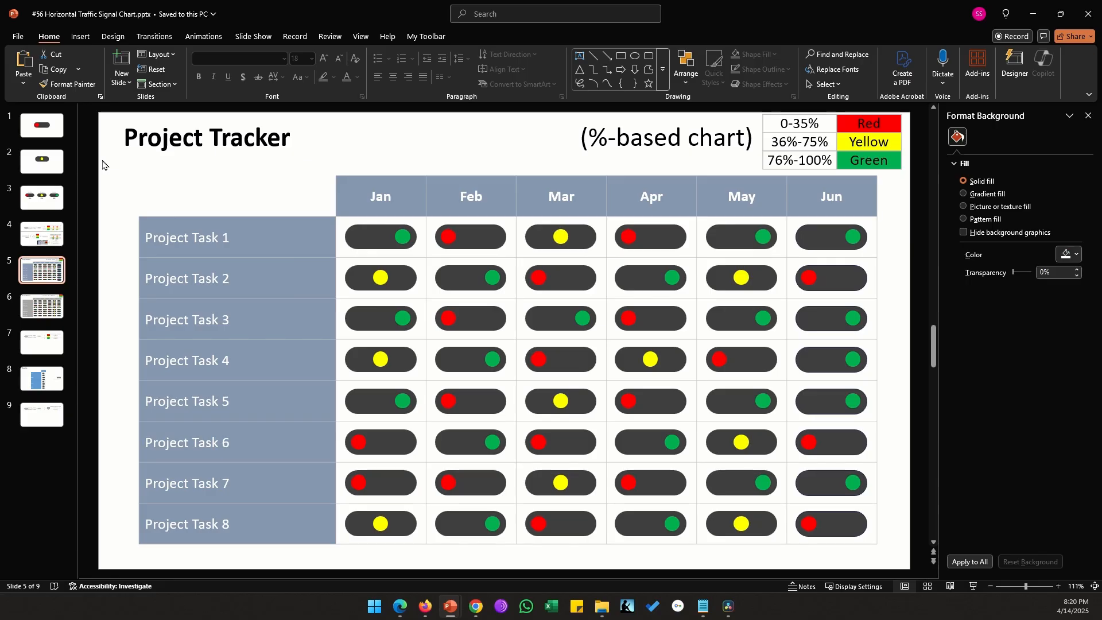
click(385, 236)
click(476, 236)
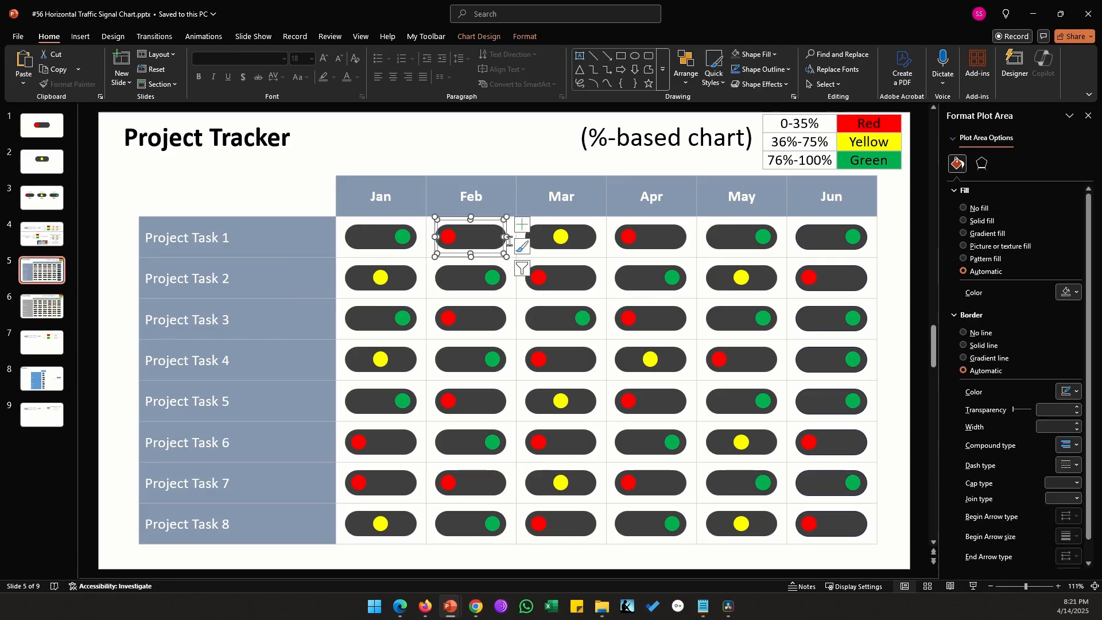
click(572, 241)
key(Escape)
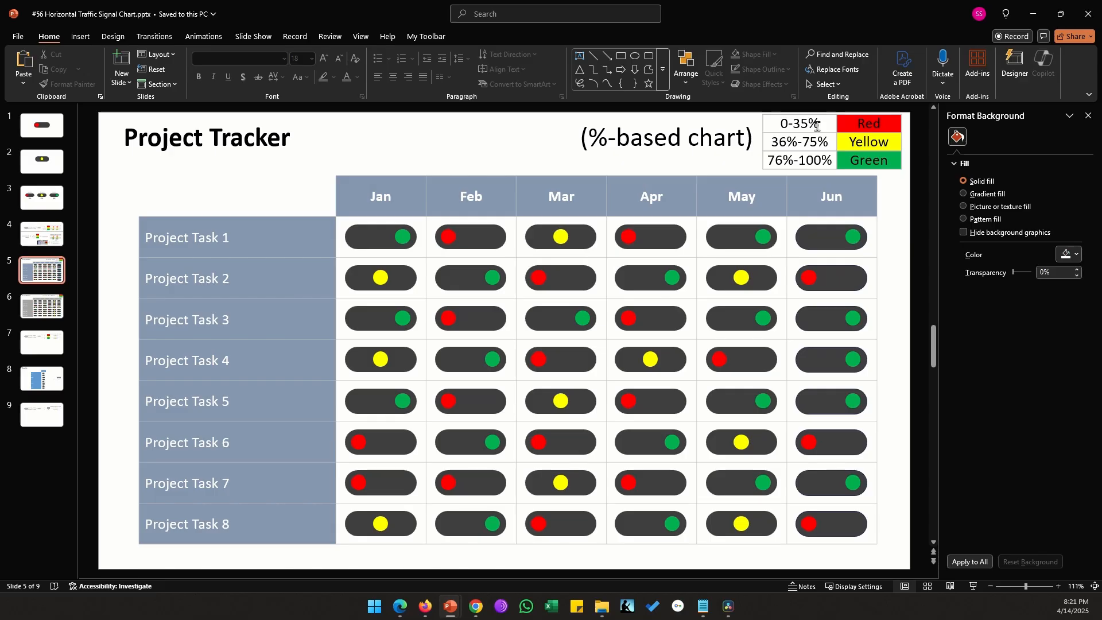
drag(817, 125, 818, 160)
click(898, 267)
scroll(893, 257, down, 1)
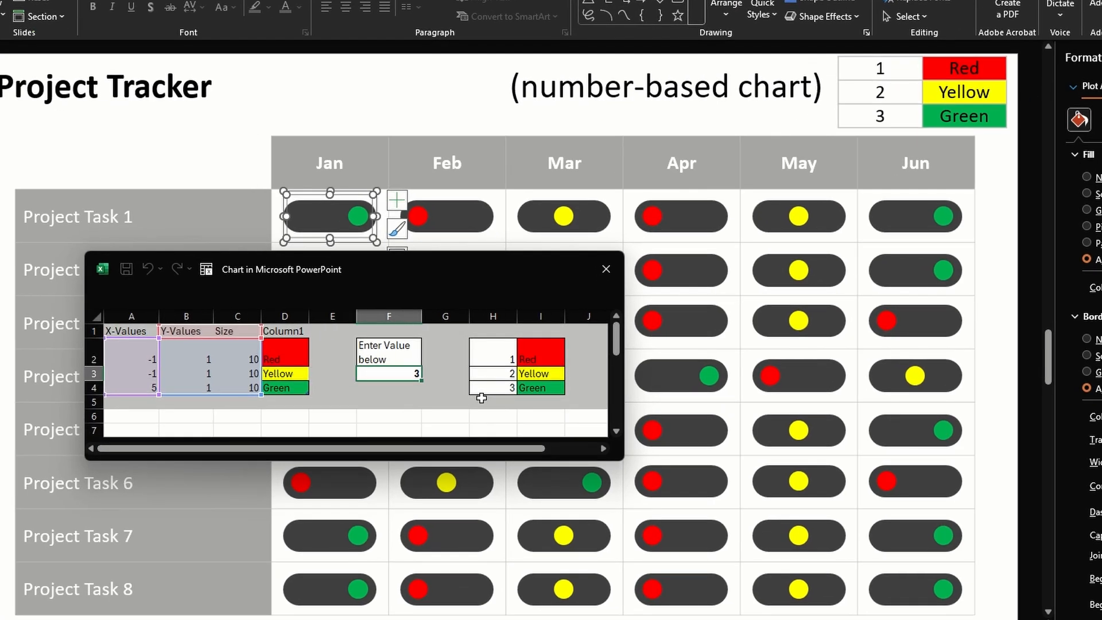
In the number-based Project Tracker, try 2 and 1 as the F3 value of Project Task 1's January indicator
text(2)
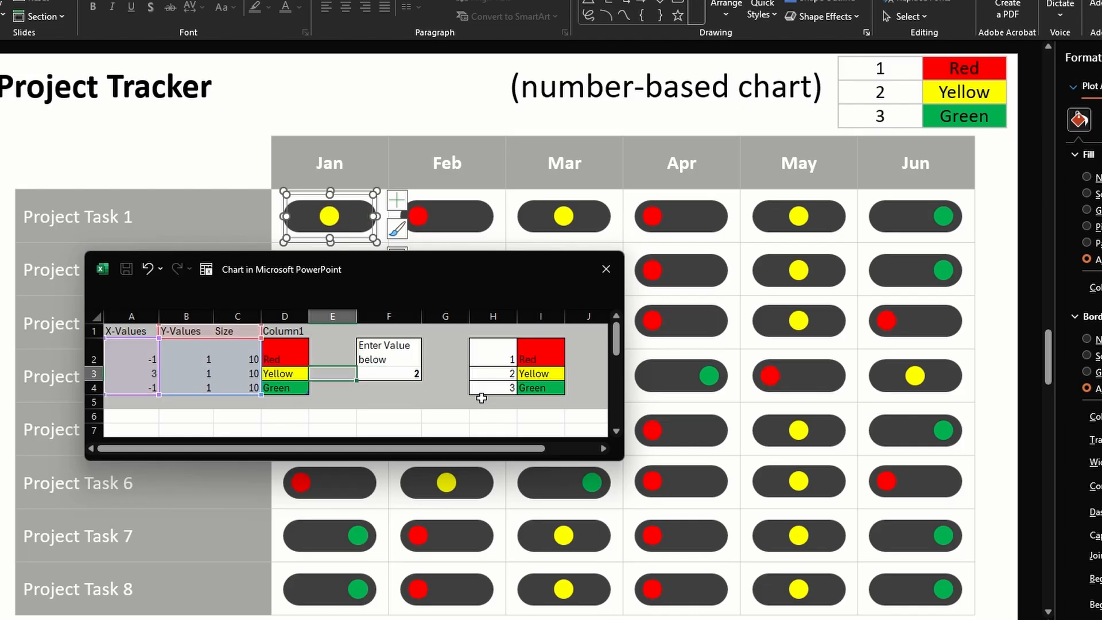
text(1)
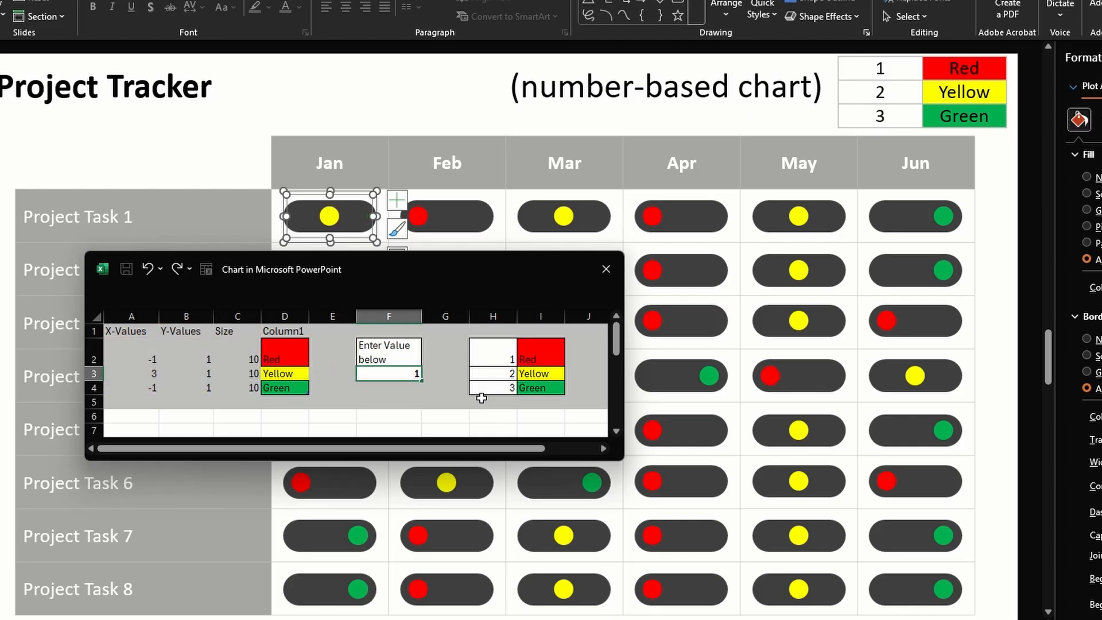
key(Left)
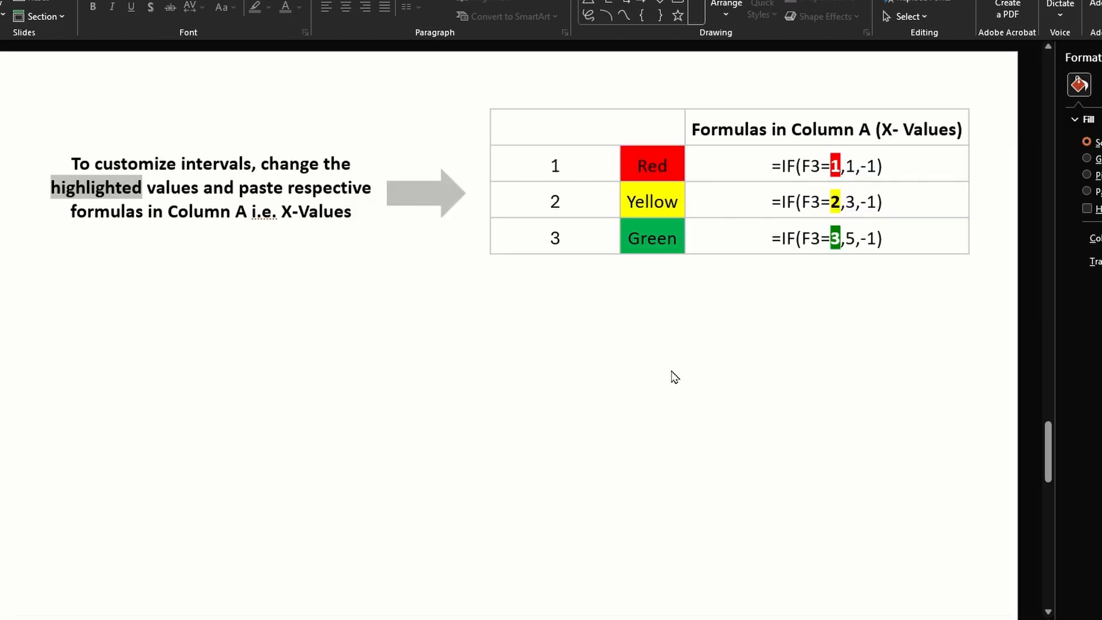
Compare the number-based Project Tracker with the slide of formulas for customizing its values
scroll(777, 384, up, 2)
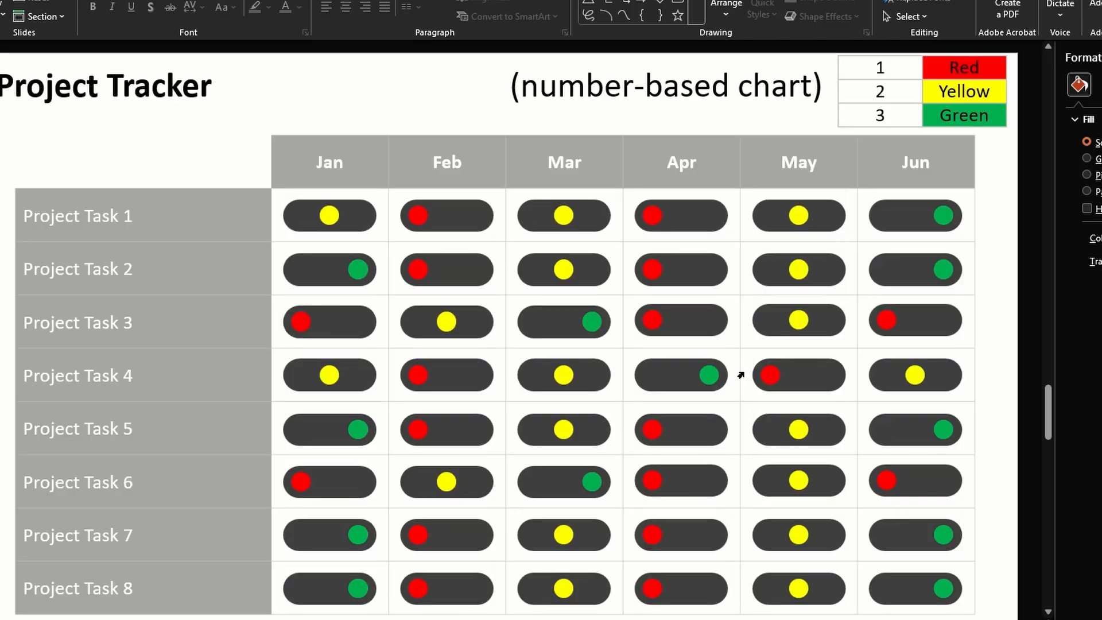
scroll(675, 325, down, 2)
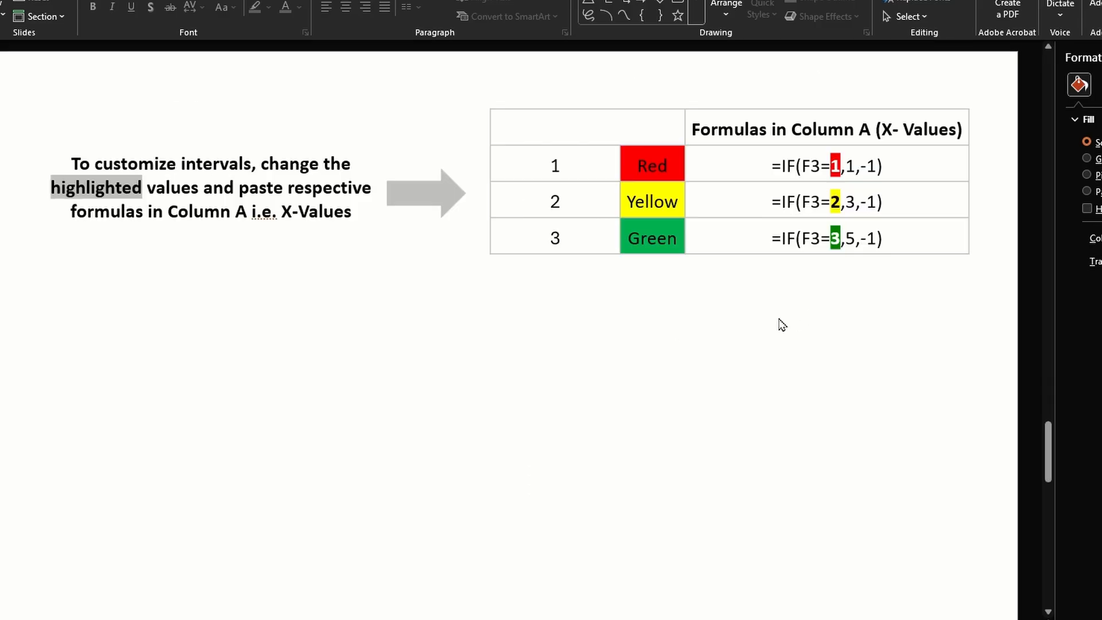